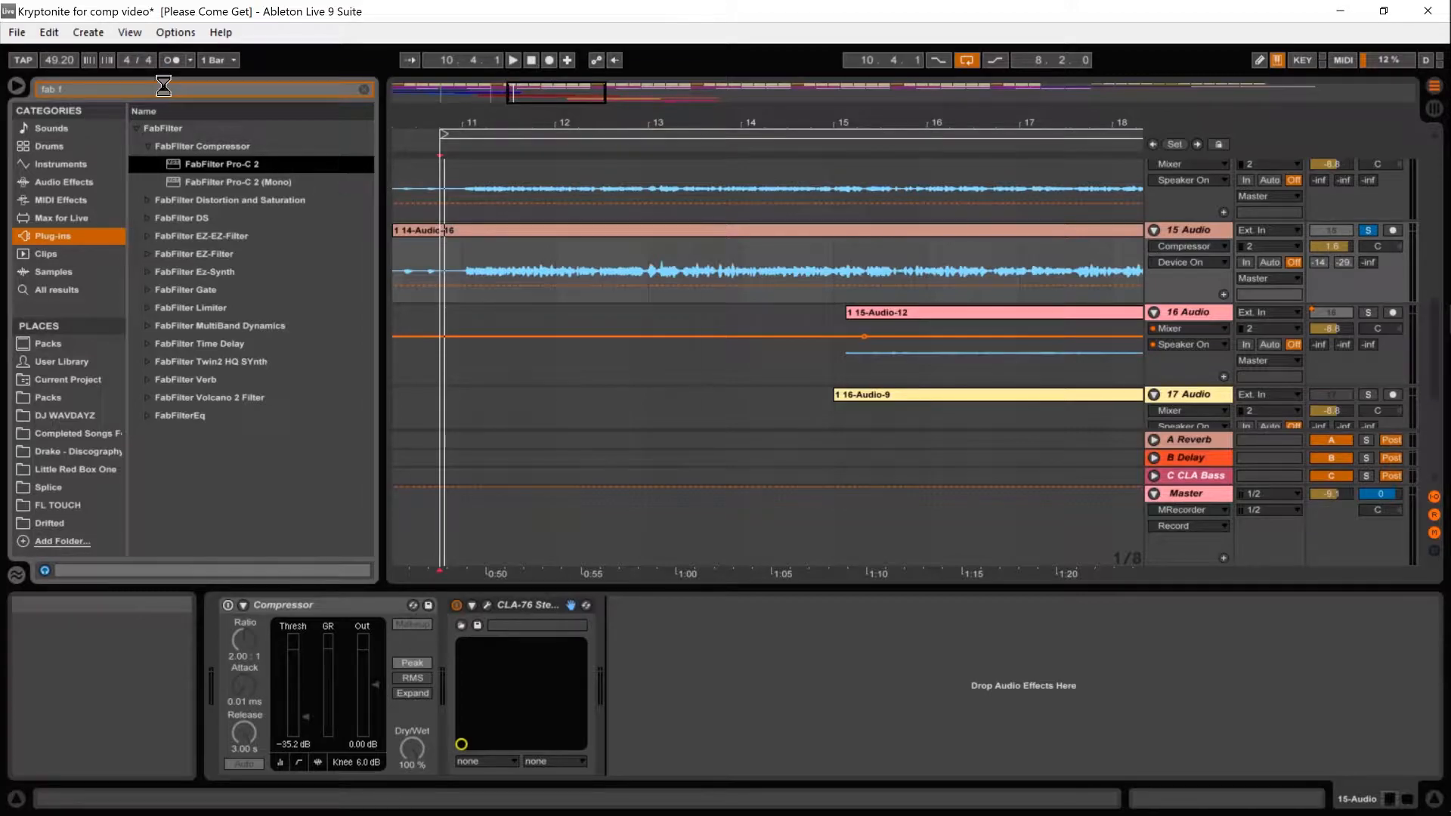
Close the FabFilter Pro-C 2 window after loading it on 15 Audio and clear the browser's search text.
click(685, 85)
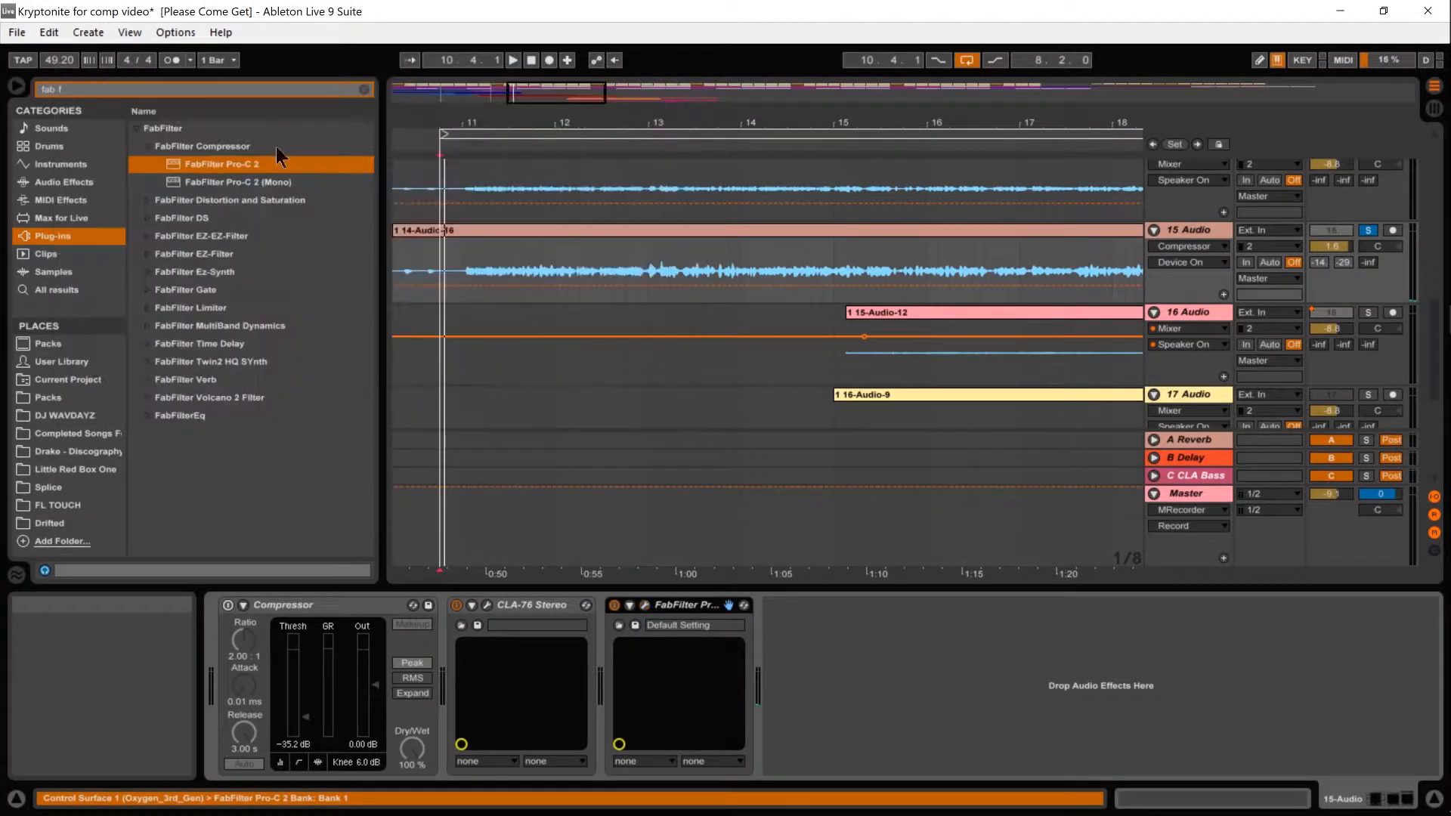
click(364, 89)
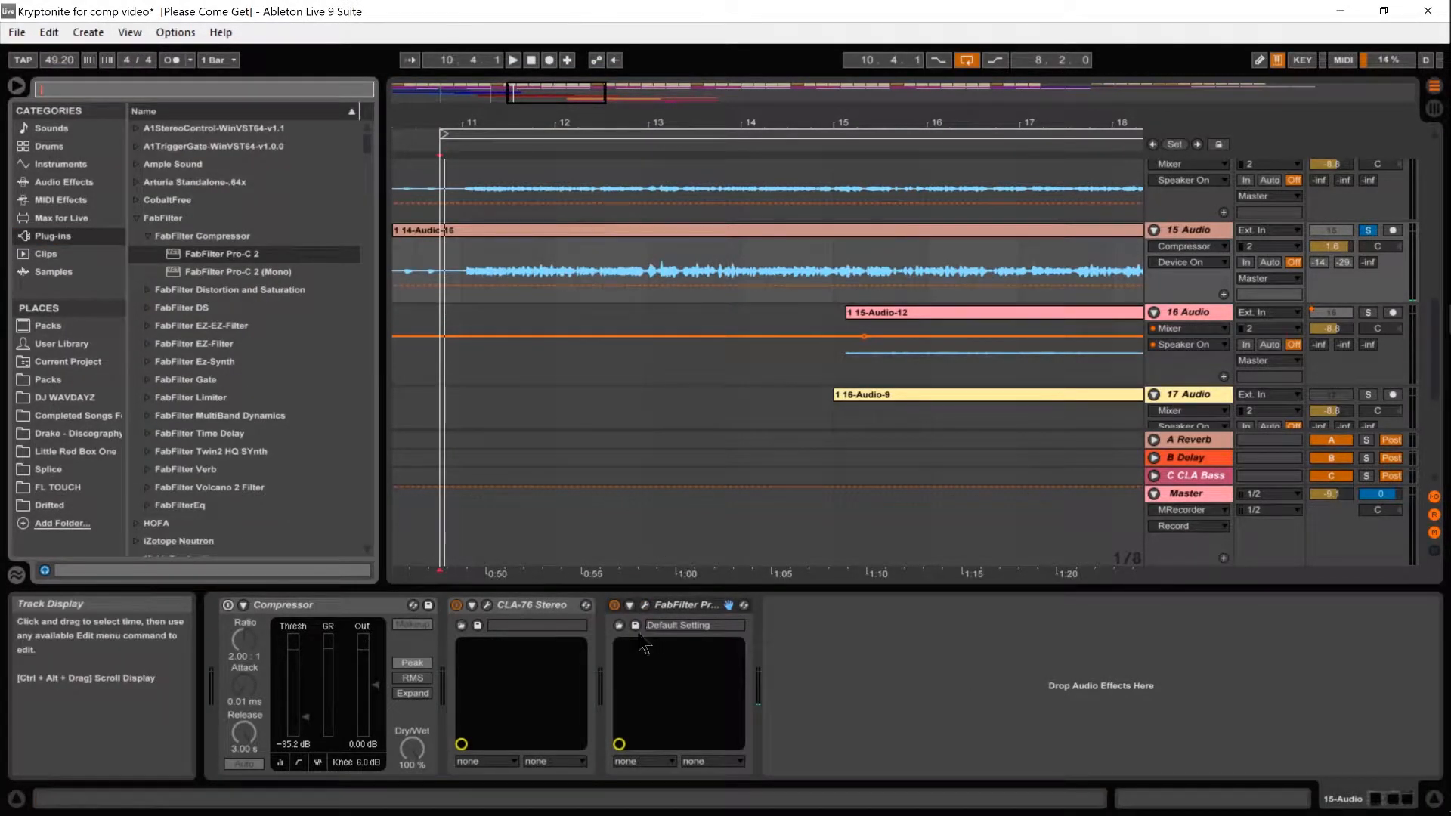
View the CLA-76 and FabFilter Pro-C 2 interfaces side by side and inspect the stock Compressor's sidechain section.
click(487, 606)
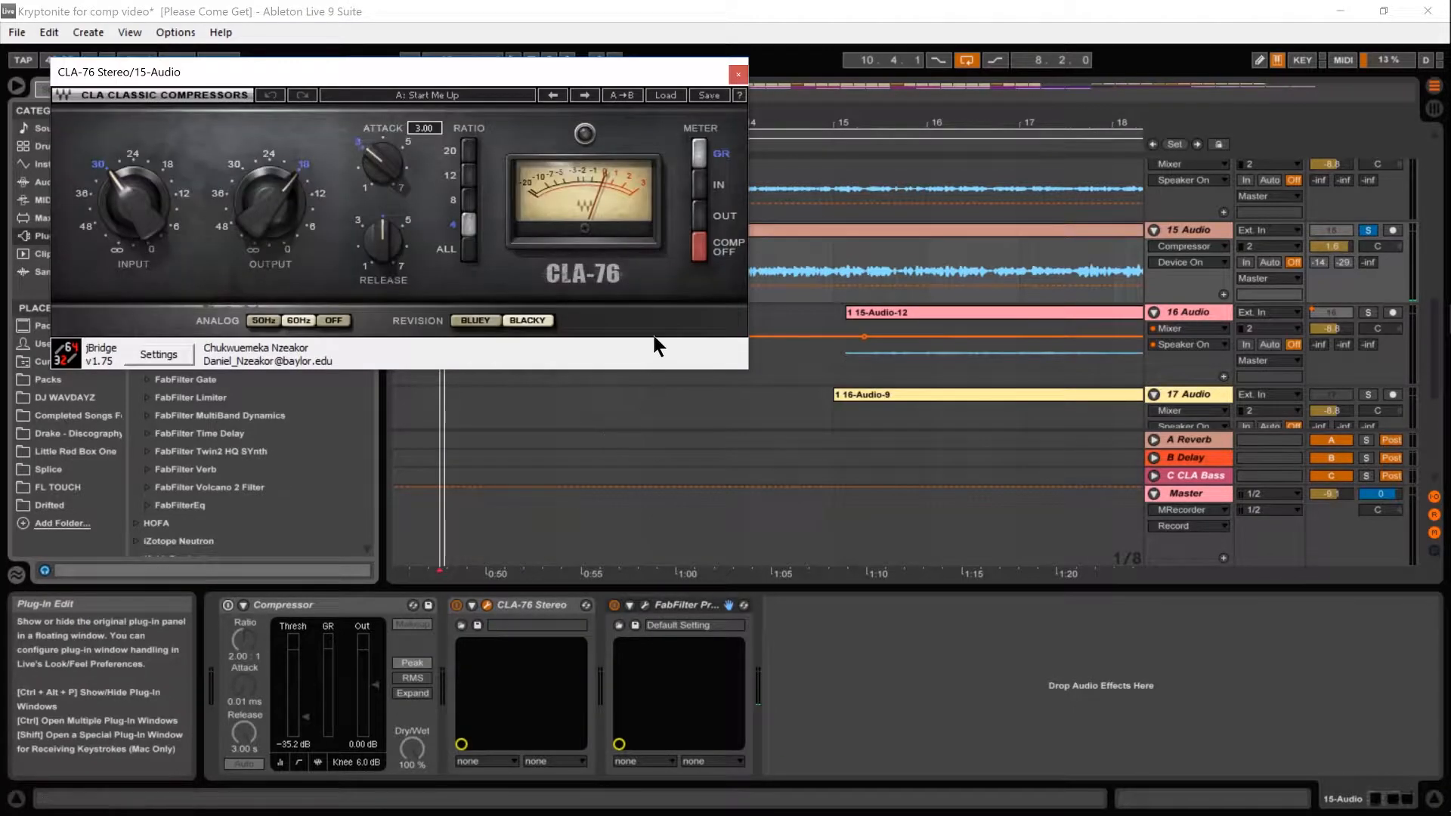
click(738, 73)
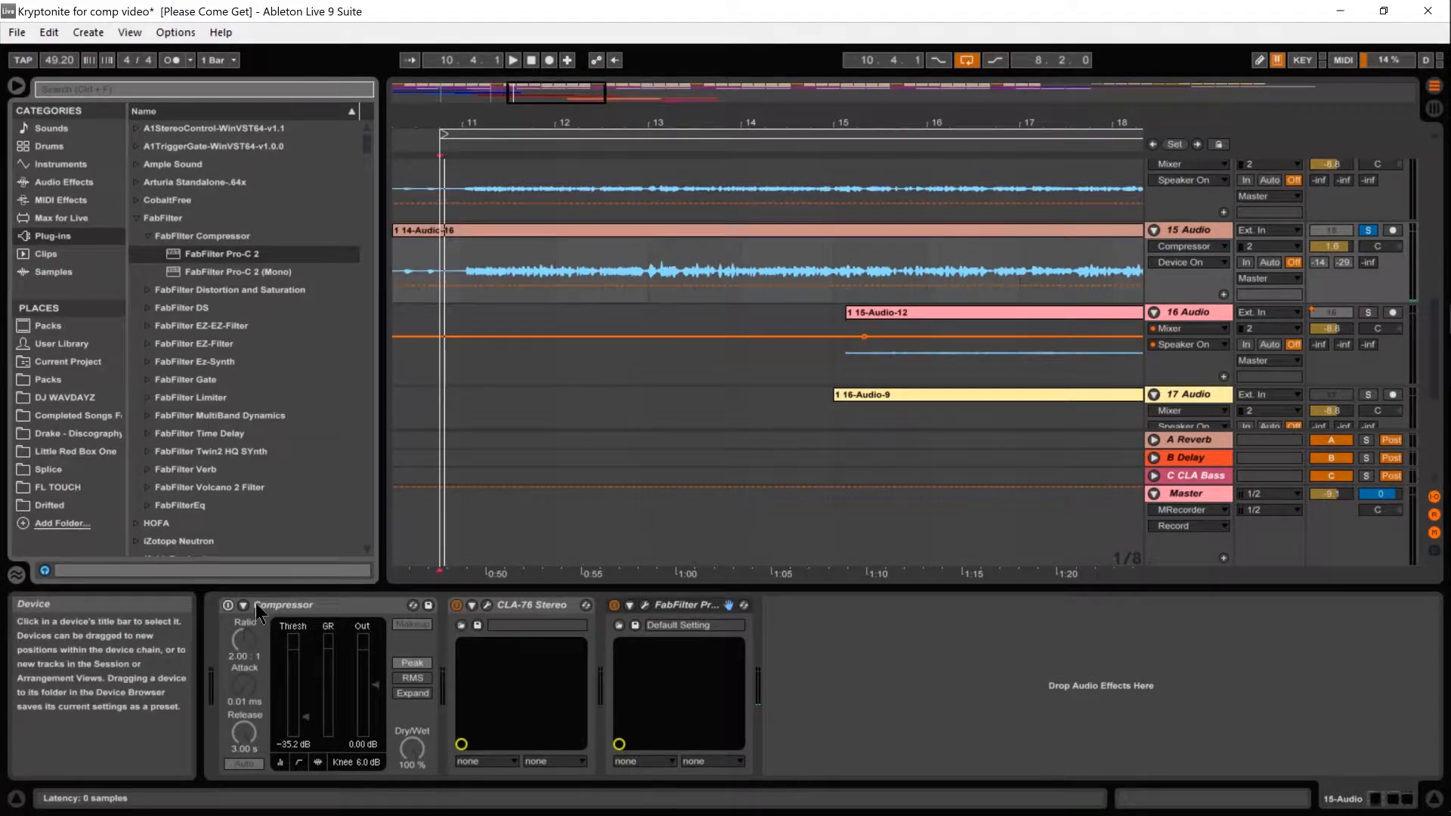
click(488, 605)
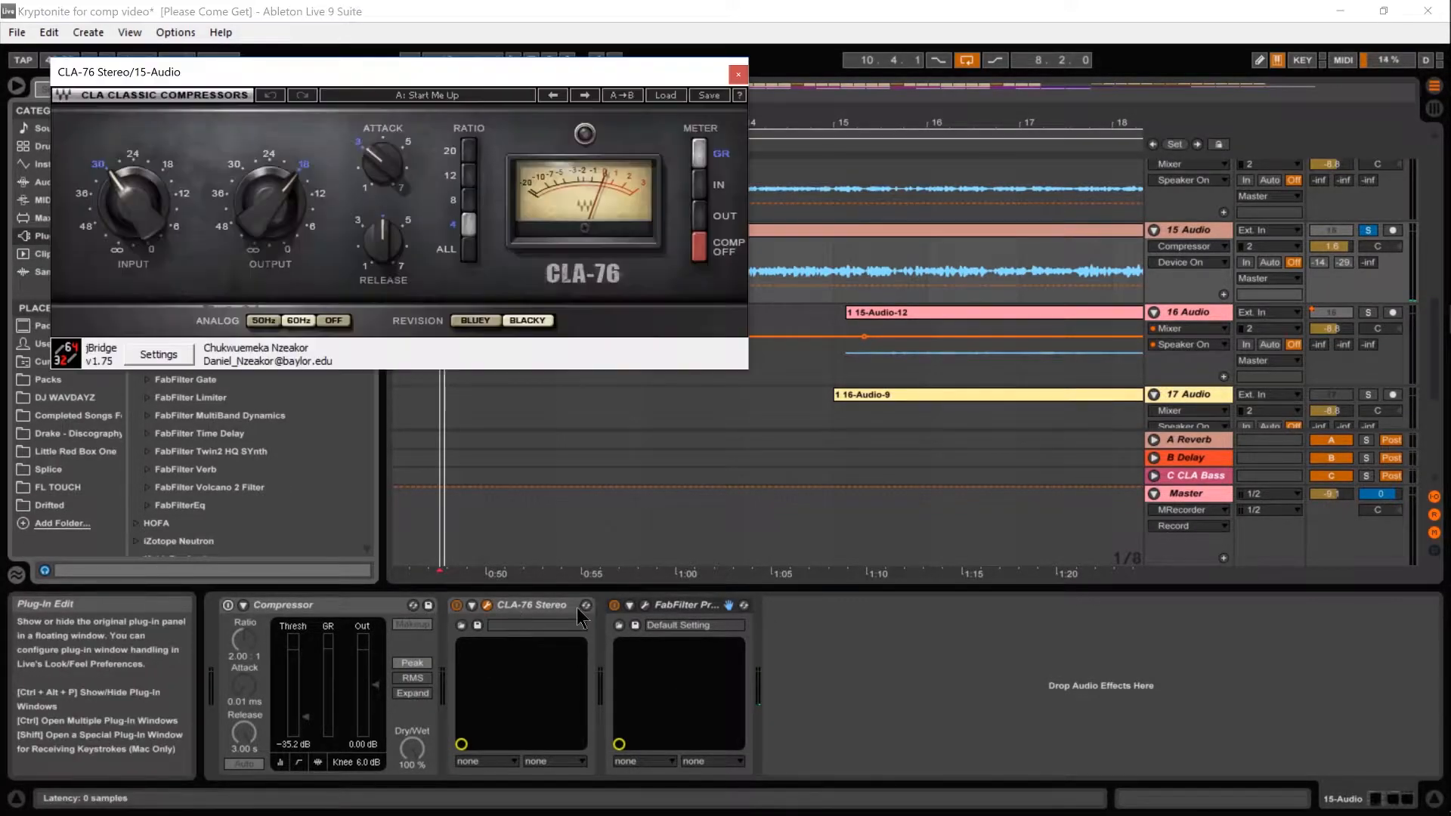
click(645, 605)
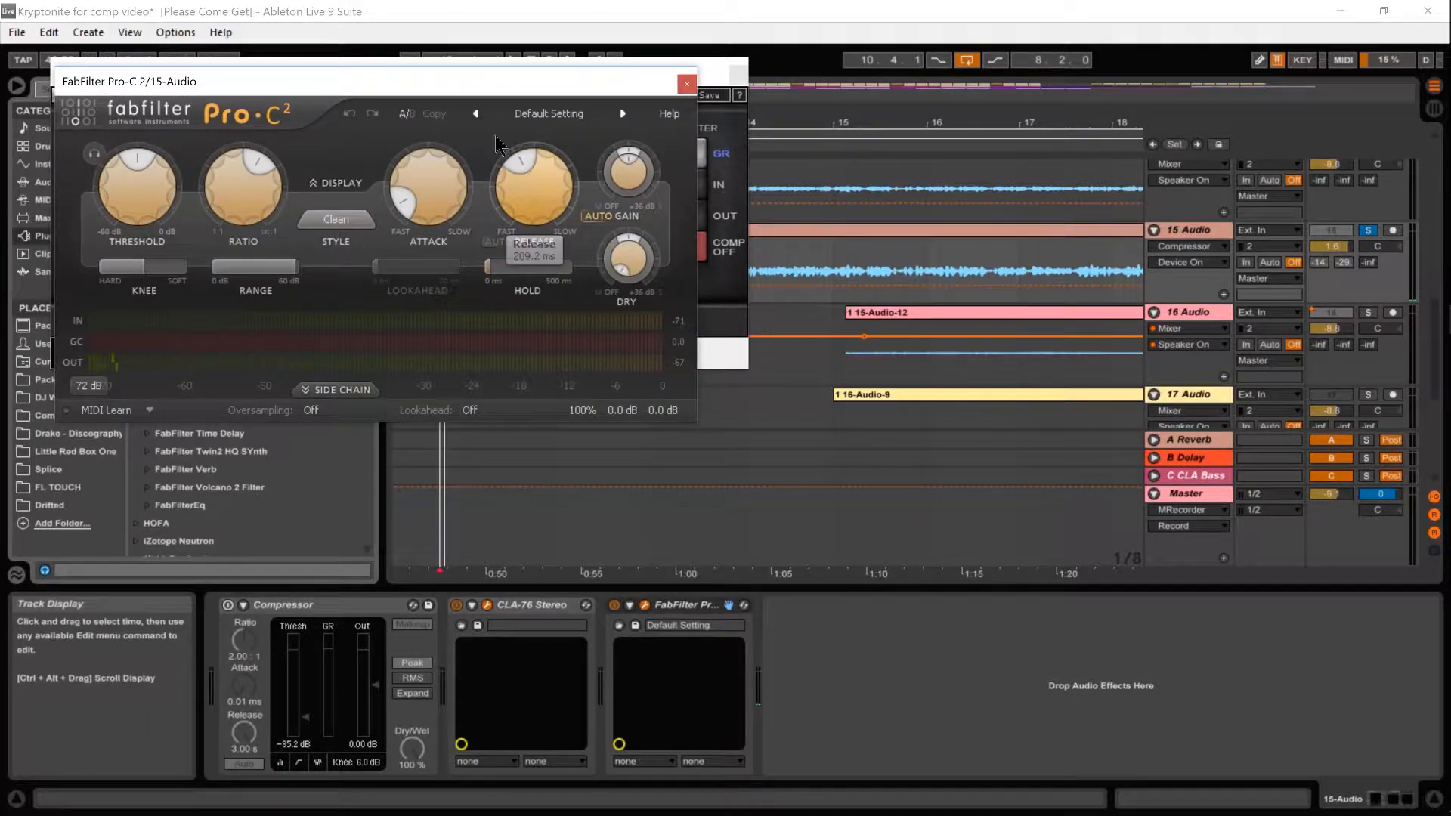
drag(499, 92, 1172, 260)
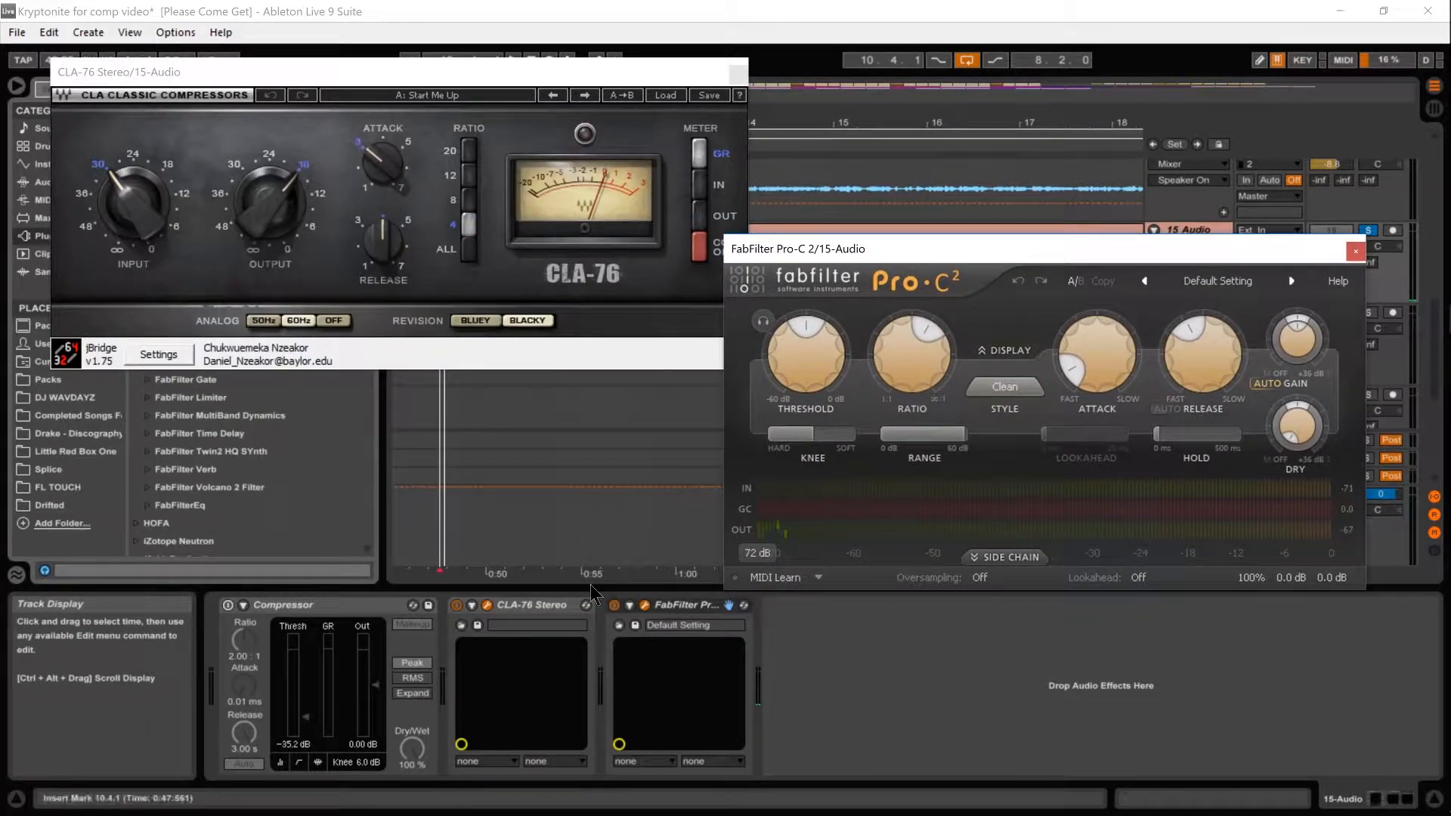
click(243, 605)
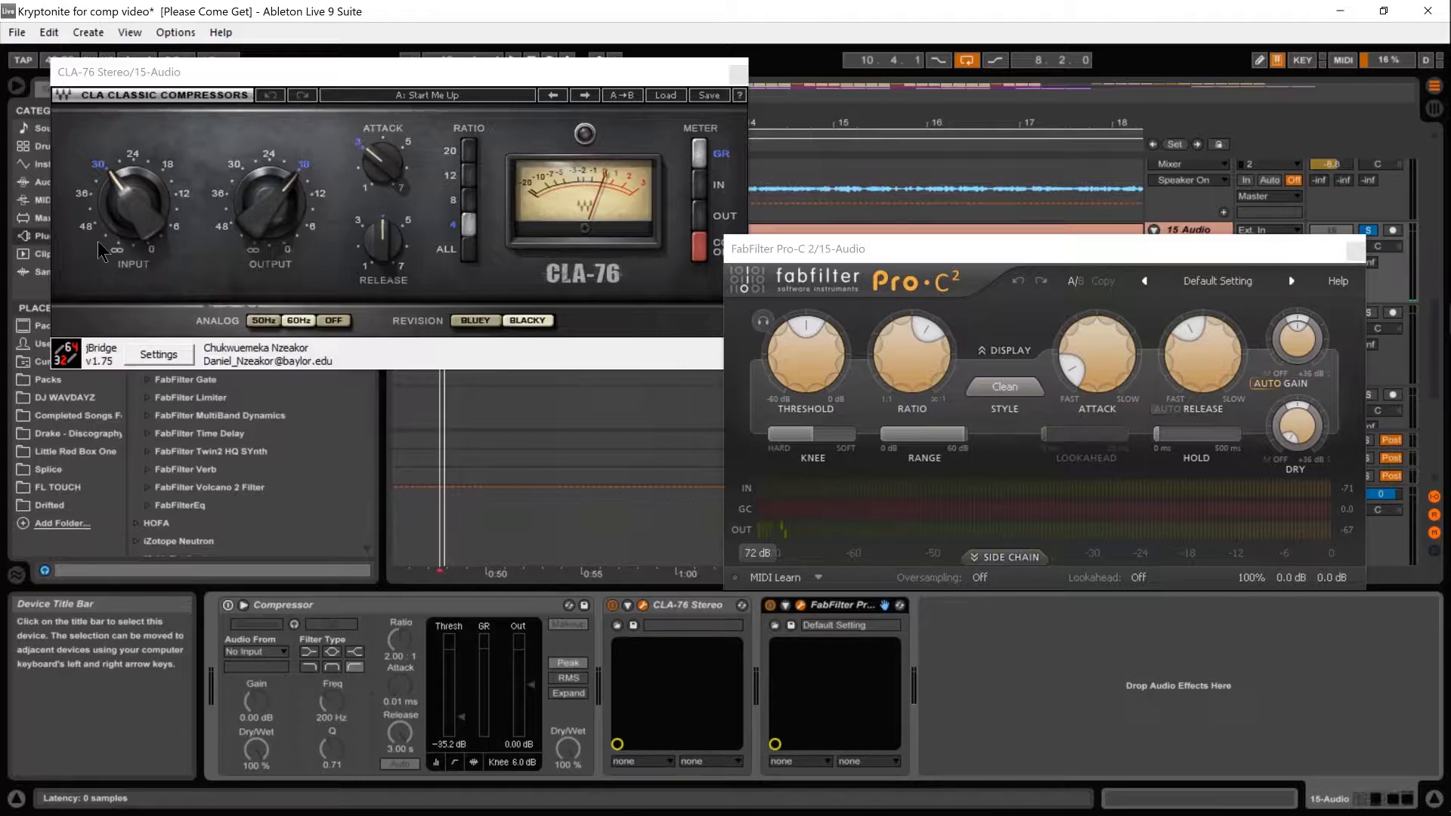
click(244, 605)
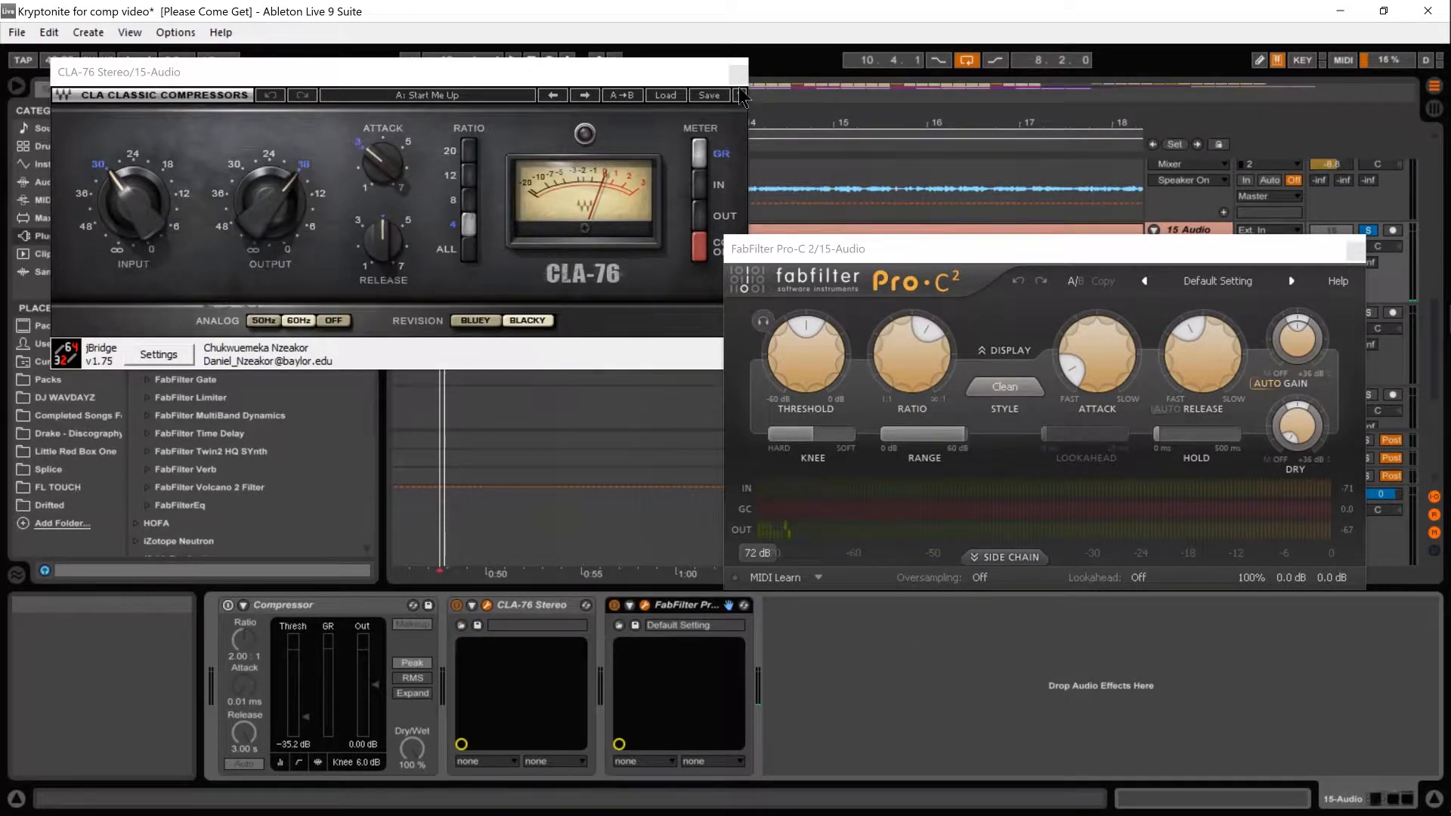
Switch the CLA-76's analog modelling off and close both plug-in windows.
click(340, 325)
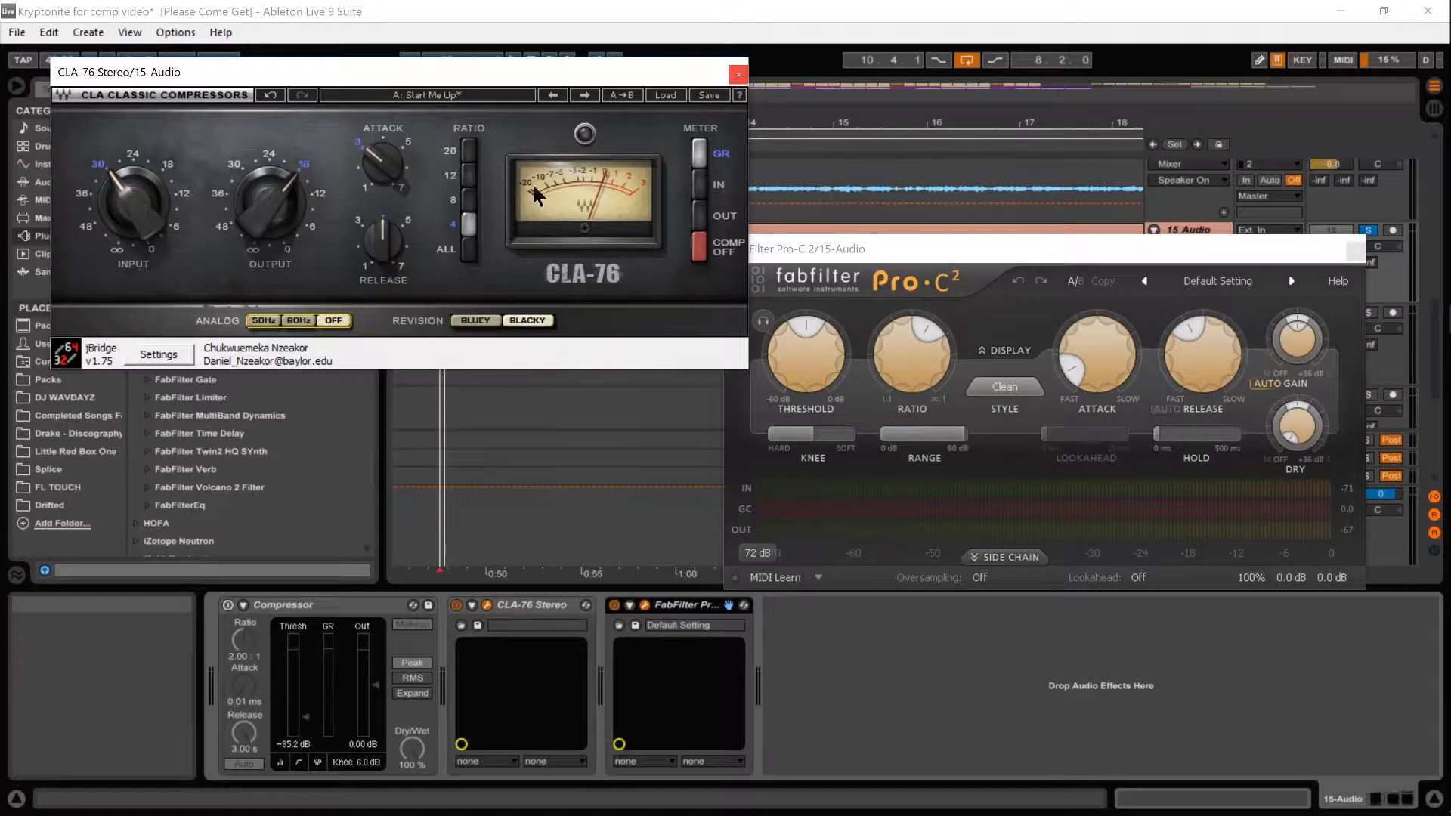
click(739, 74)
click(1353, 254)
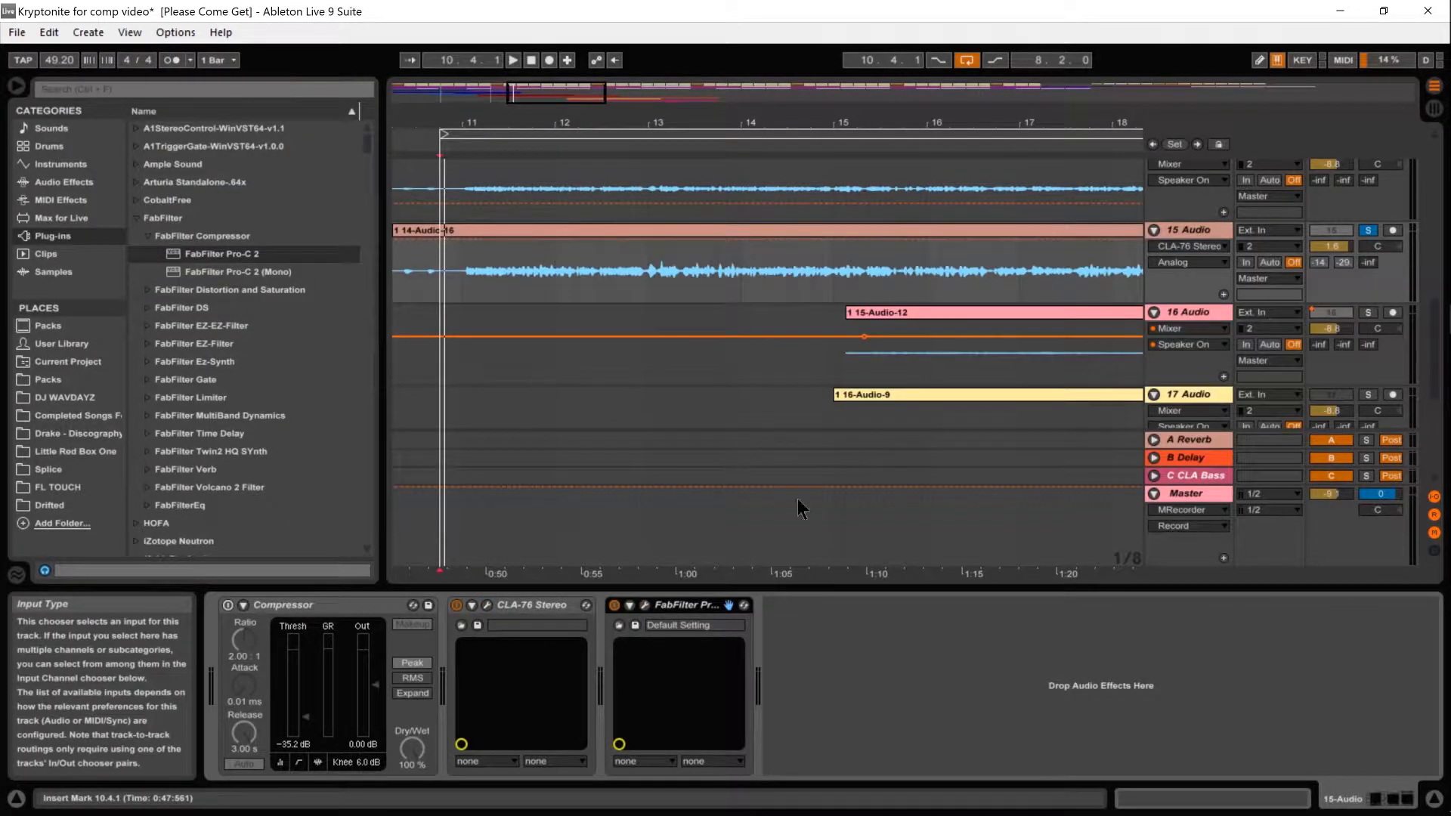
Play the 15 Audio track with all three compressors bypassed and activate the stock Compressor.
key(space)
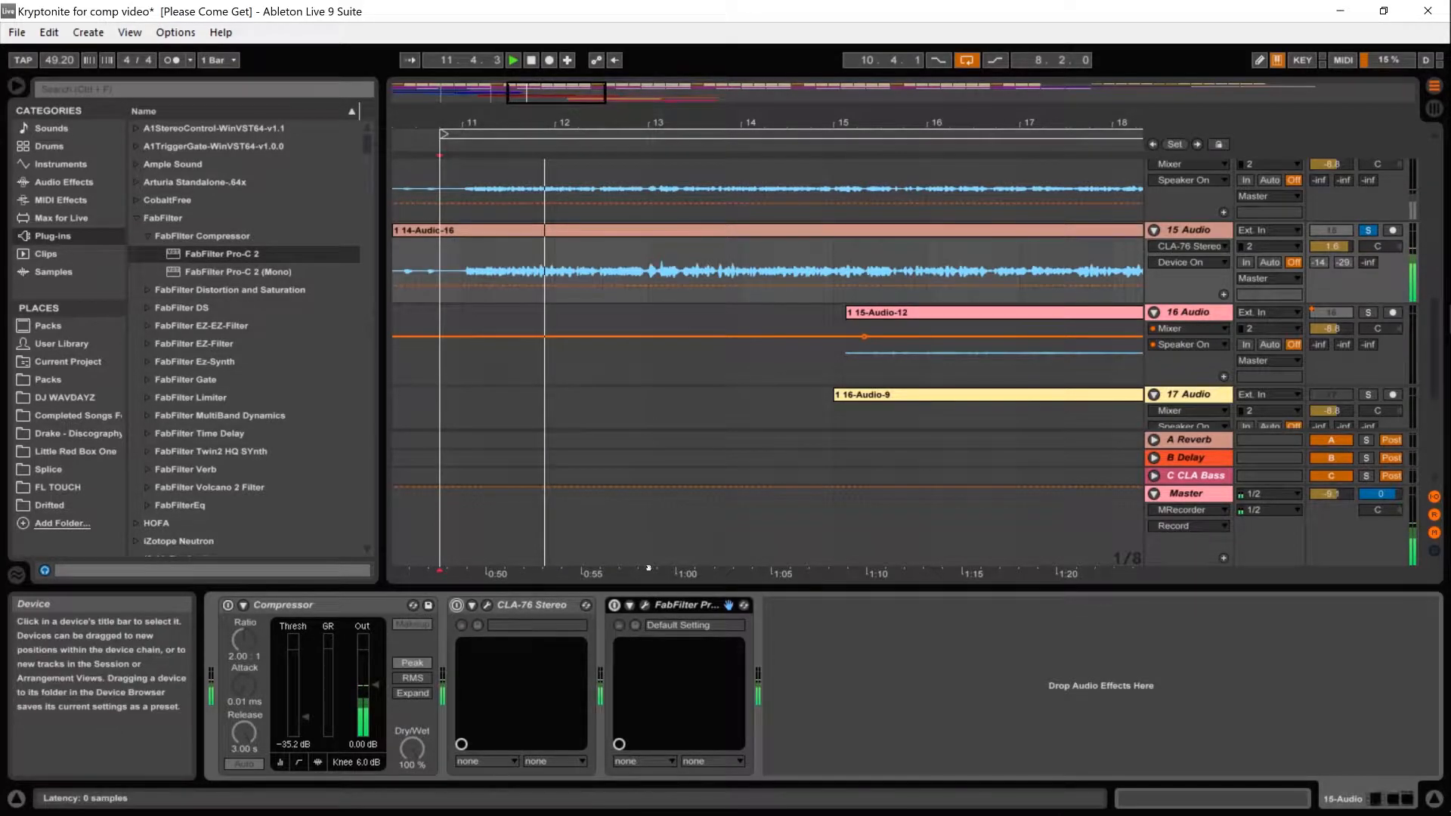
click(227, 607)
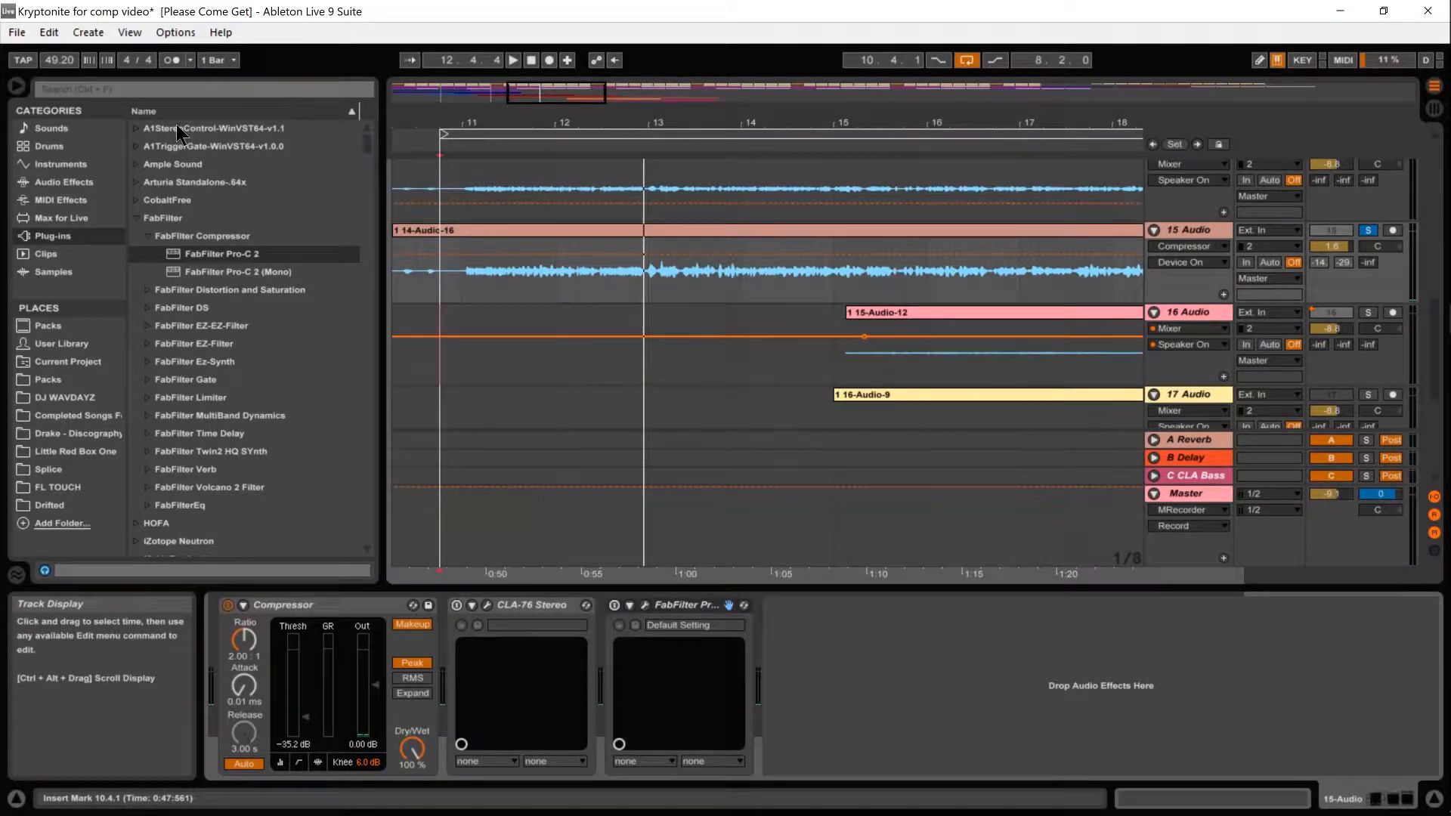
Play the 15 Audio track and set the stock Compressor's threshold to -20.7 dB.
click(442, 310)
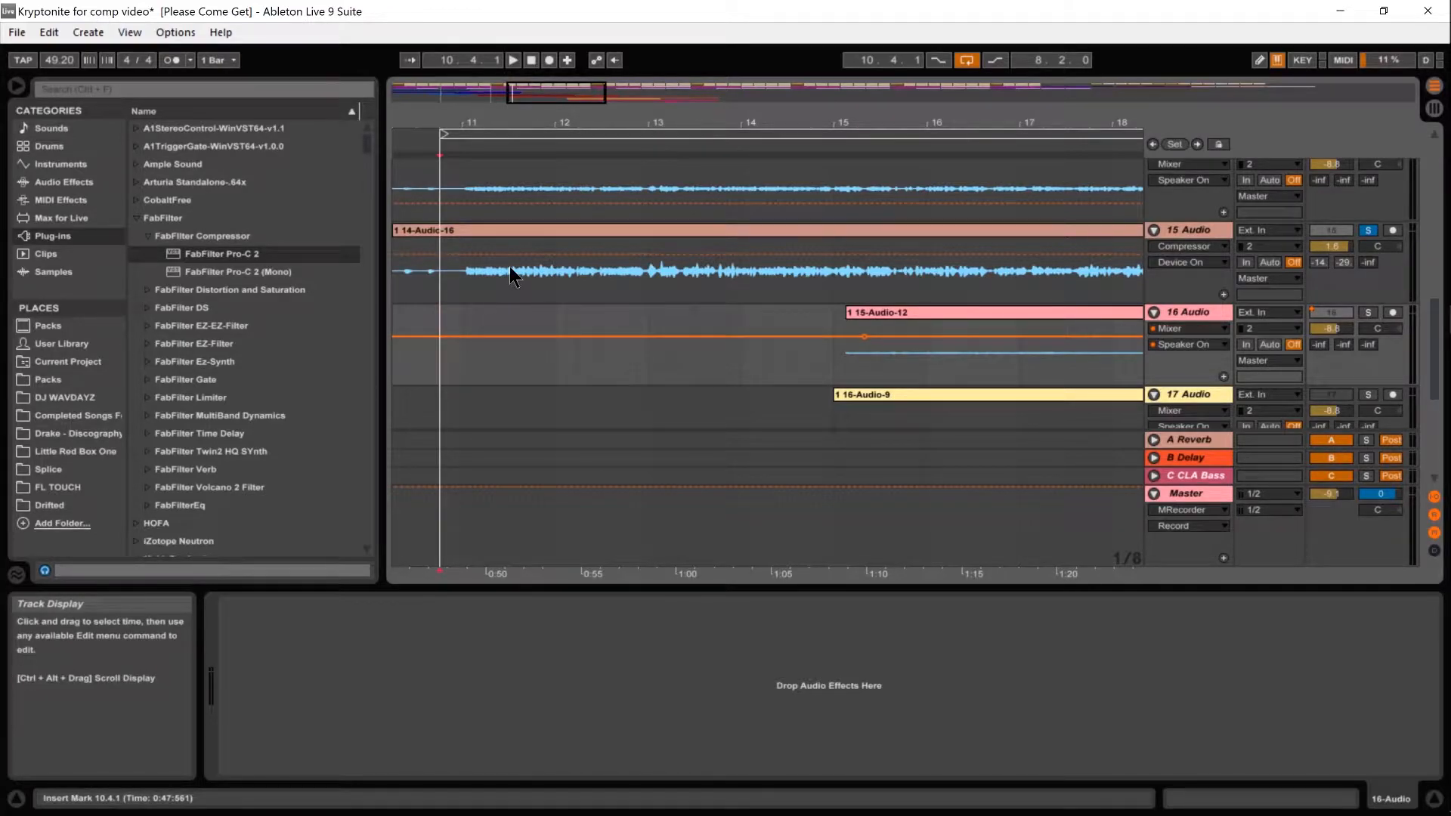
click(514, 242)
key(space)
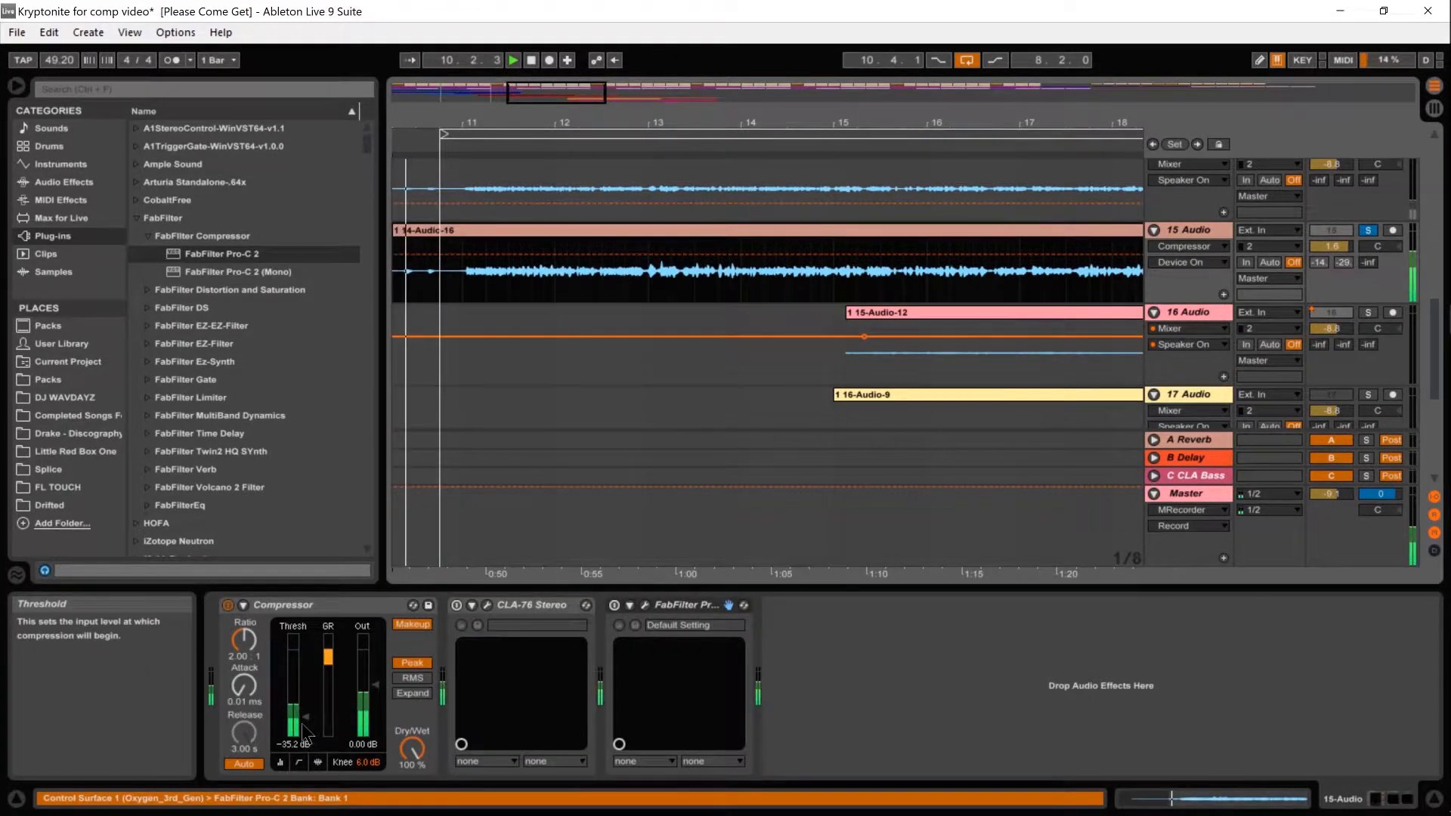
drag(305, 716, 305, 701)
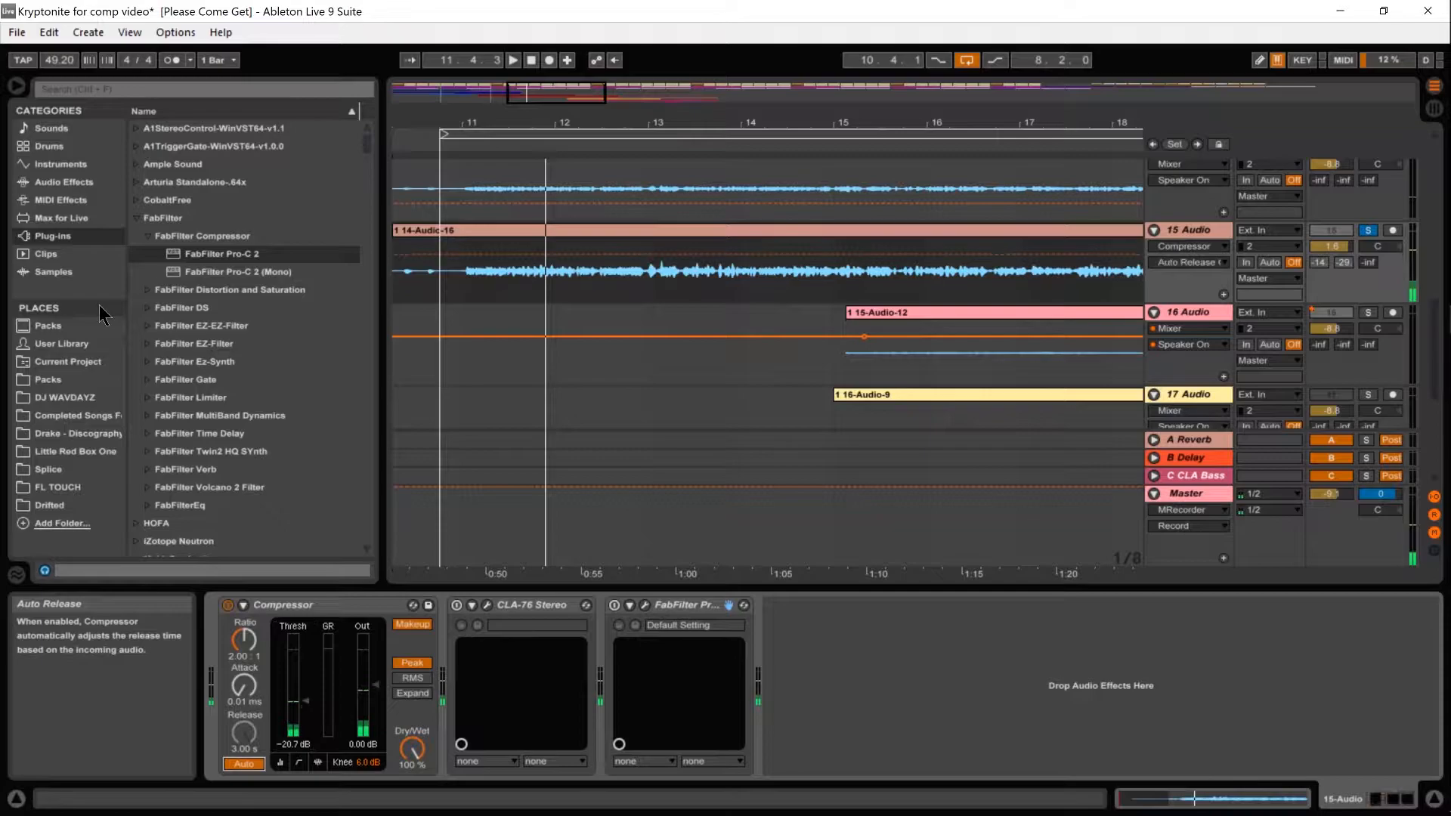
Turn off the Compressor's auto release, set its release to 287 ms, and toggle the device off and on.
click(253, 760)
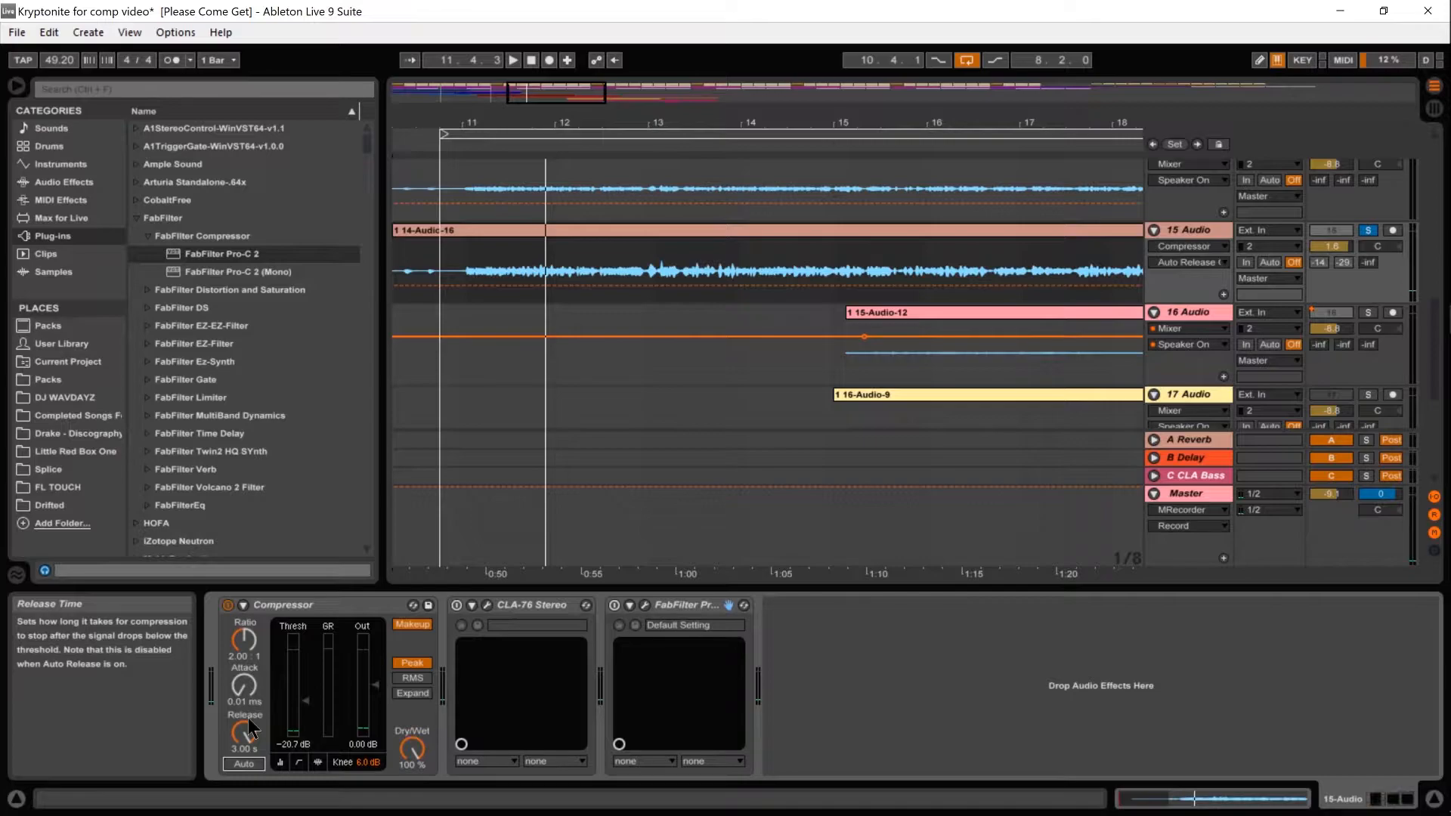
key(space)
drag(249, 723, 249, 799)
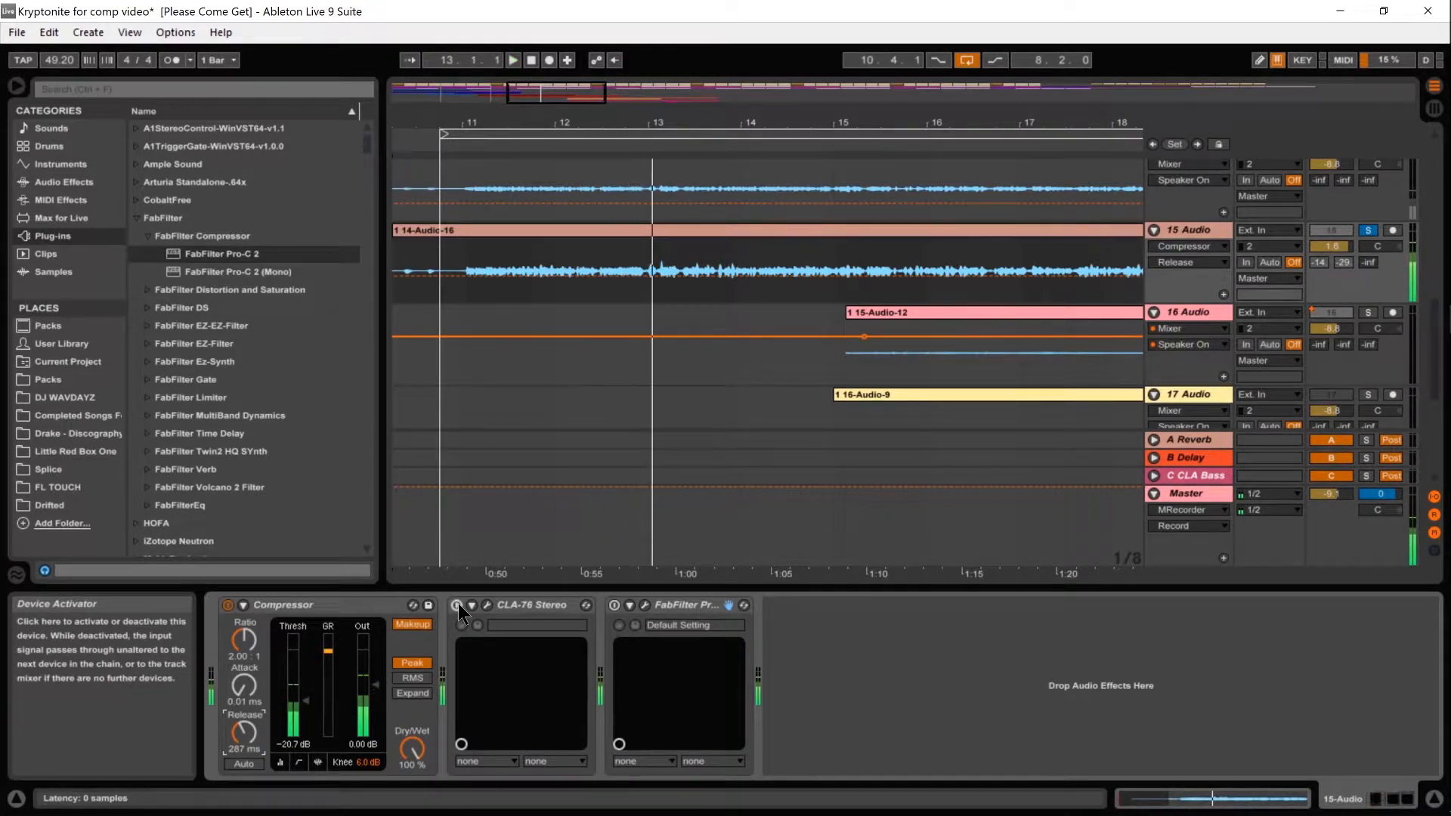
click(226, 605)
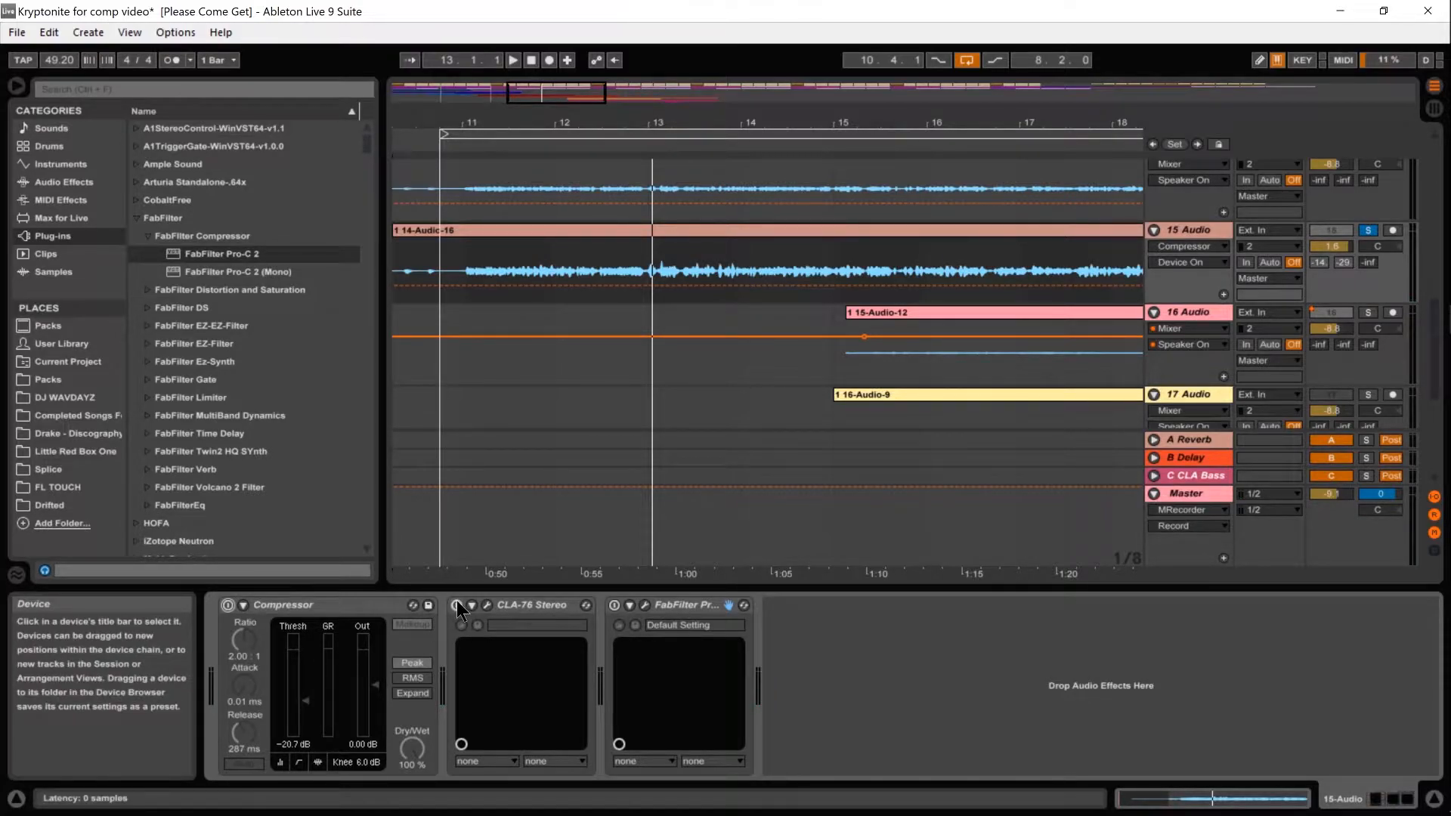
click(228, 605)
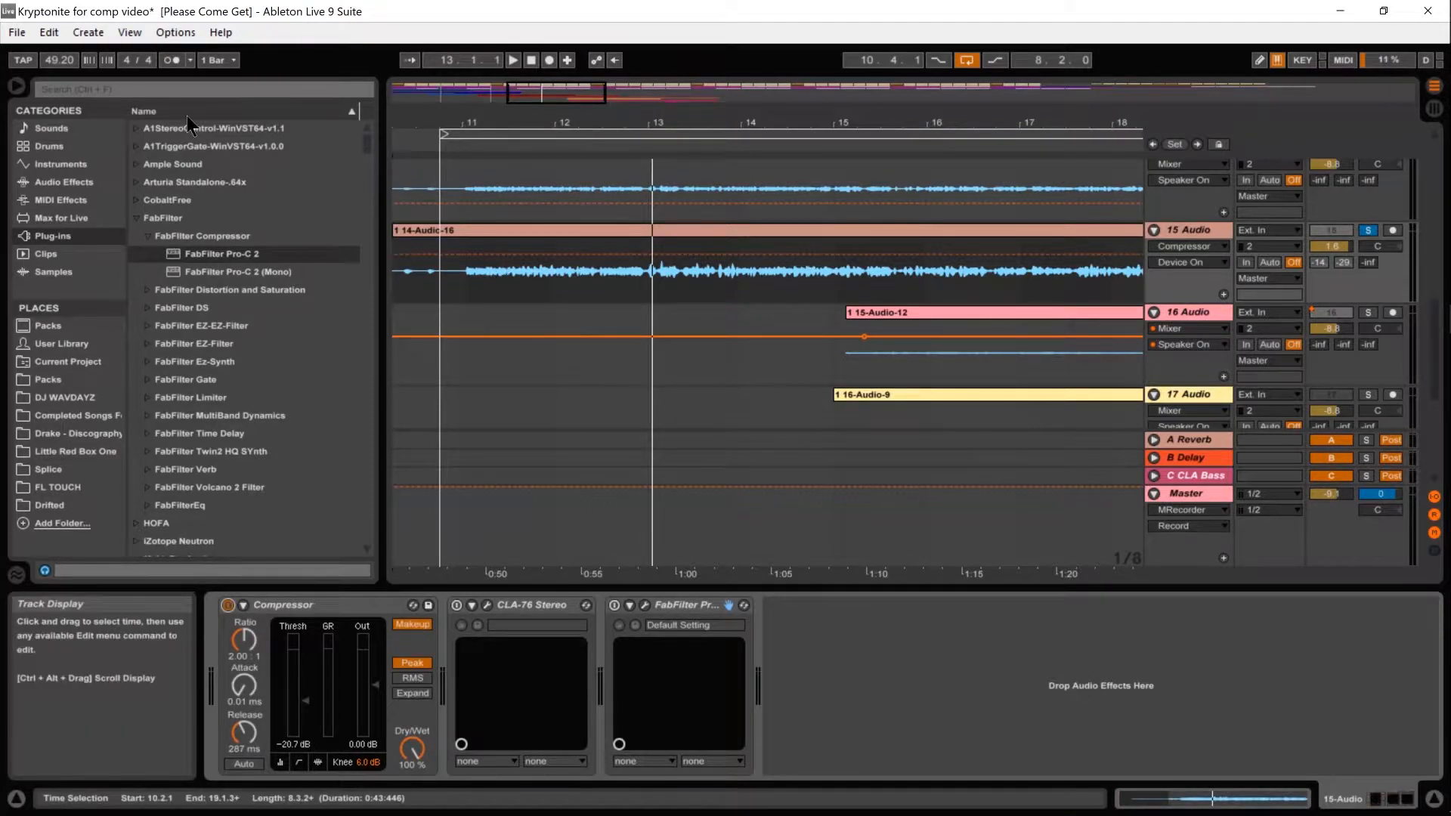
Audition the Compressor with an inf:1 ratio from just before bar 11, and return the ratio to its default.
click(462, 289)
key(space)
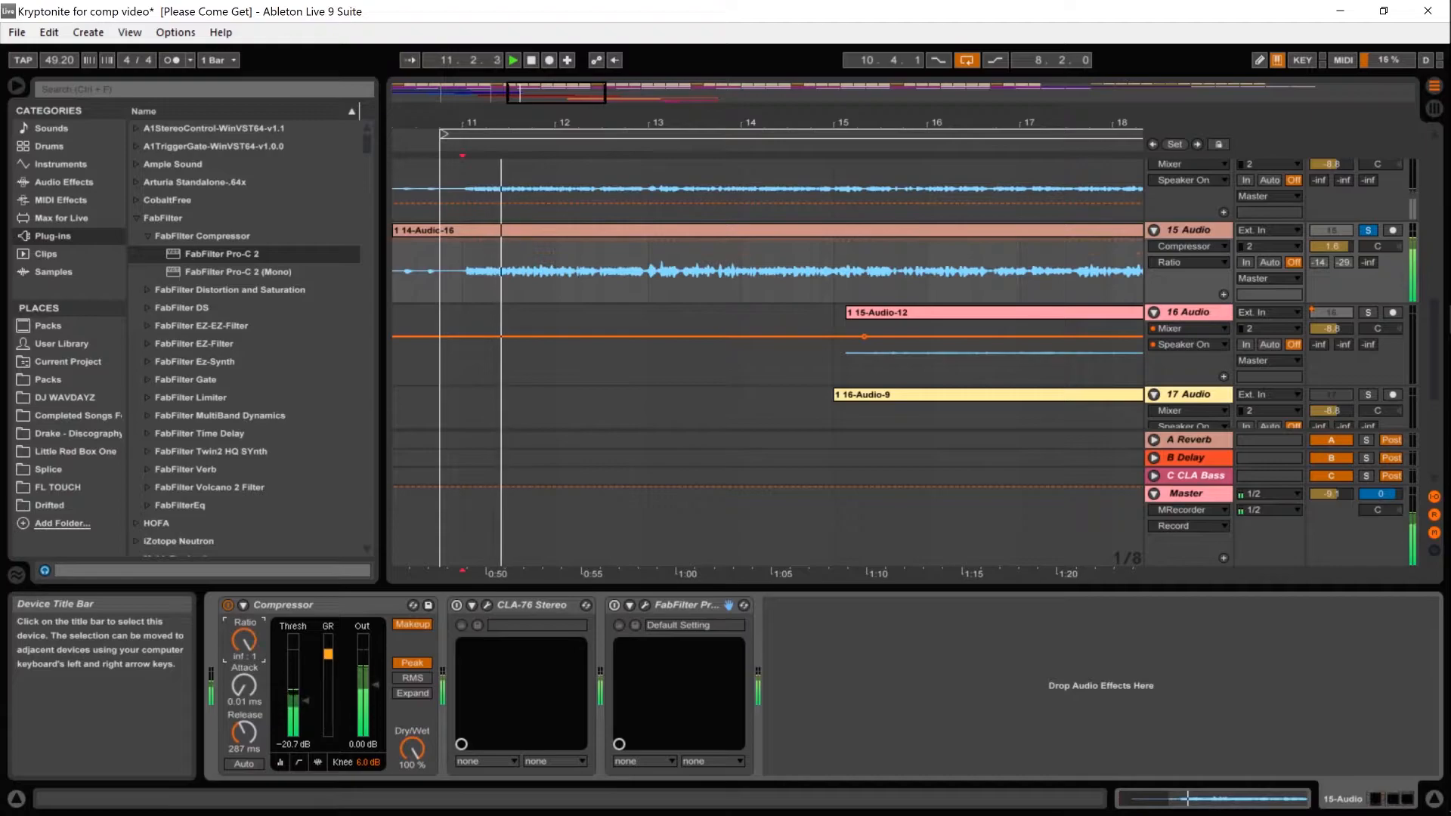
right_click(245, 637)
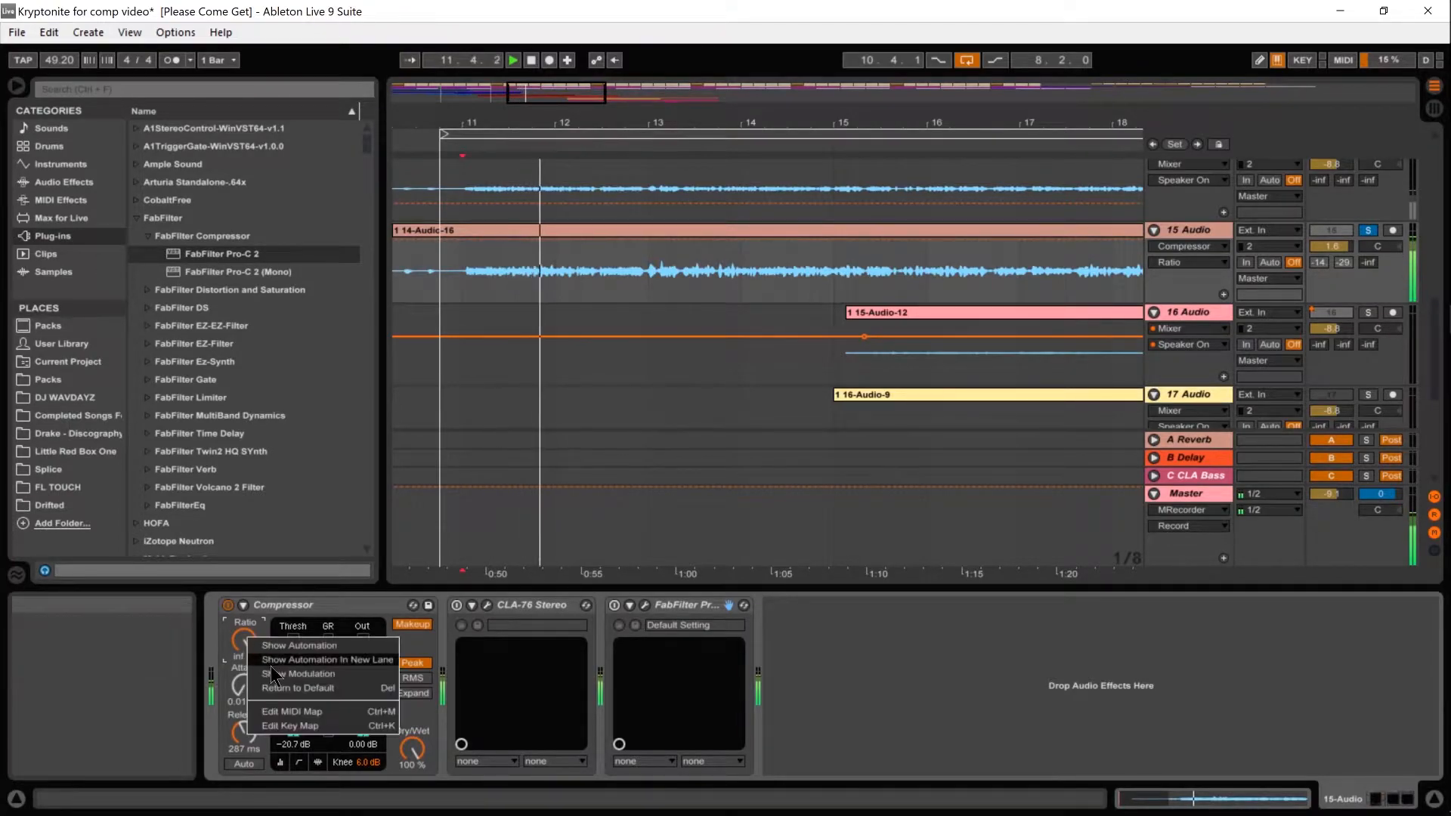
click(279, 687)
Try Compressor release times of 3.00 s and 101 ms with the output gain raised to 14.3 dB.
drag(238, 737, 238, 643)
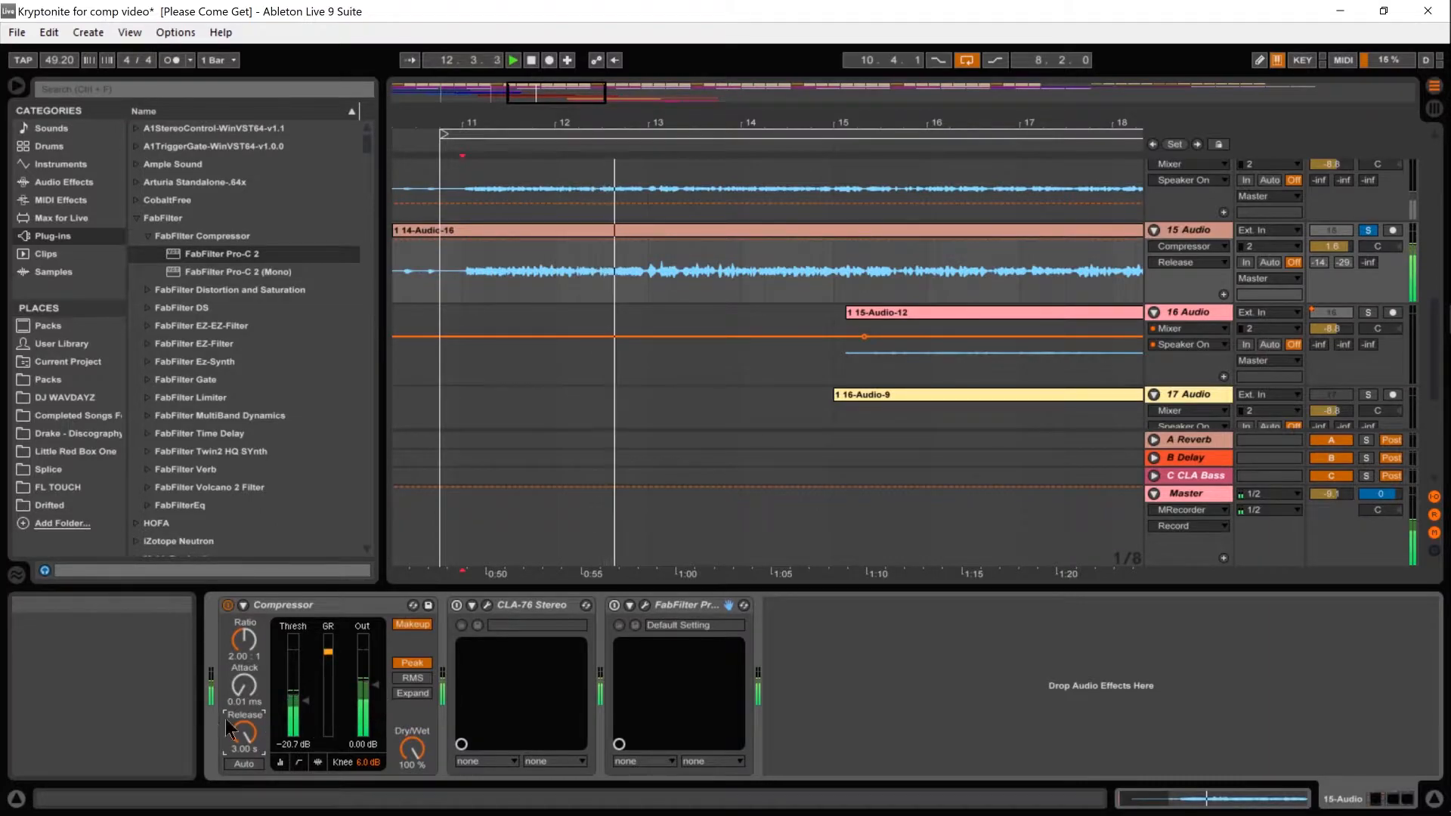
drag(379, 684, 379, 664)
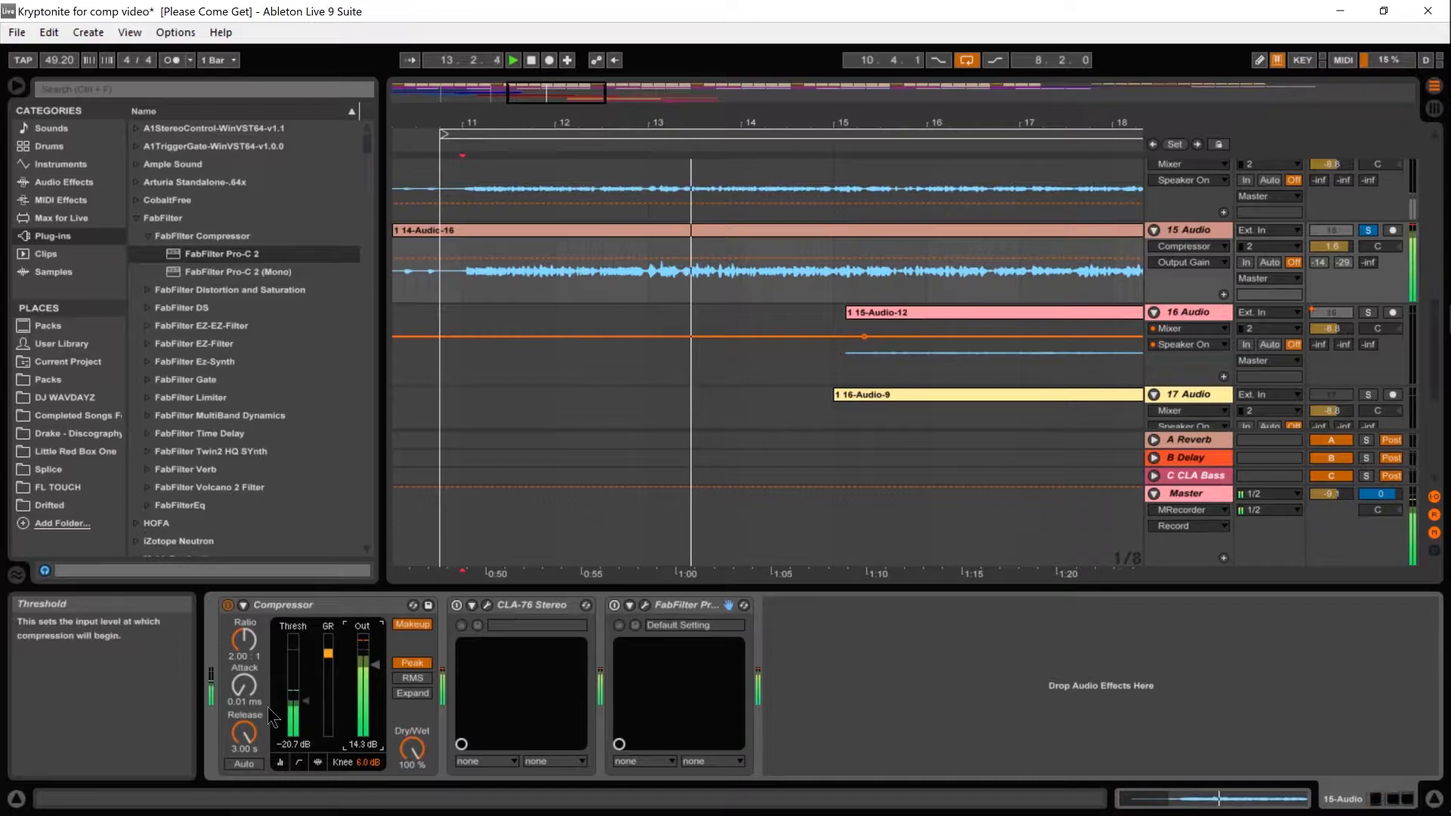
drag(244, 732, 243, 783)
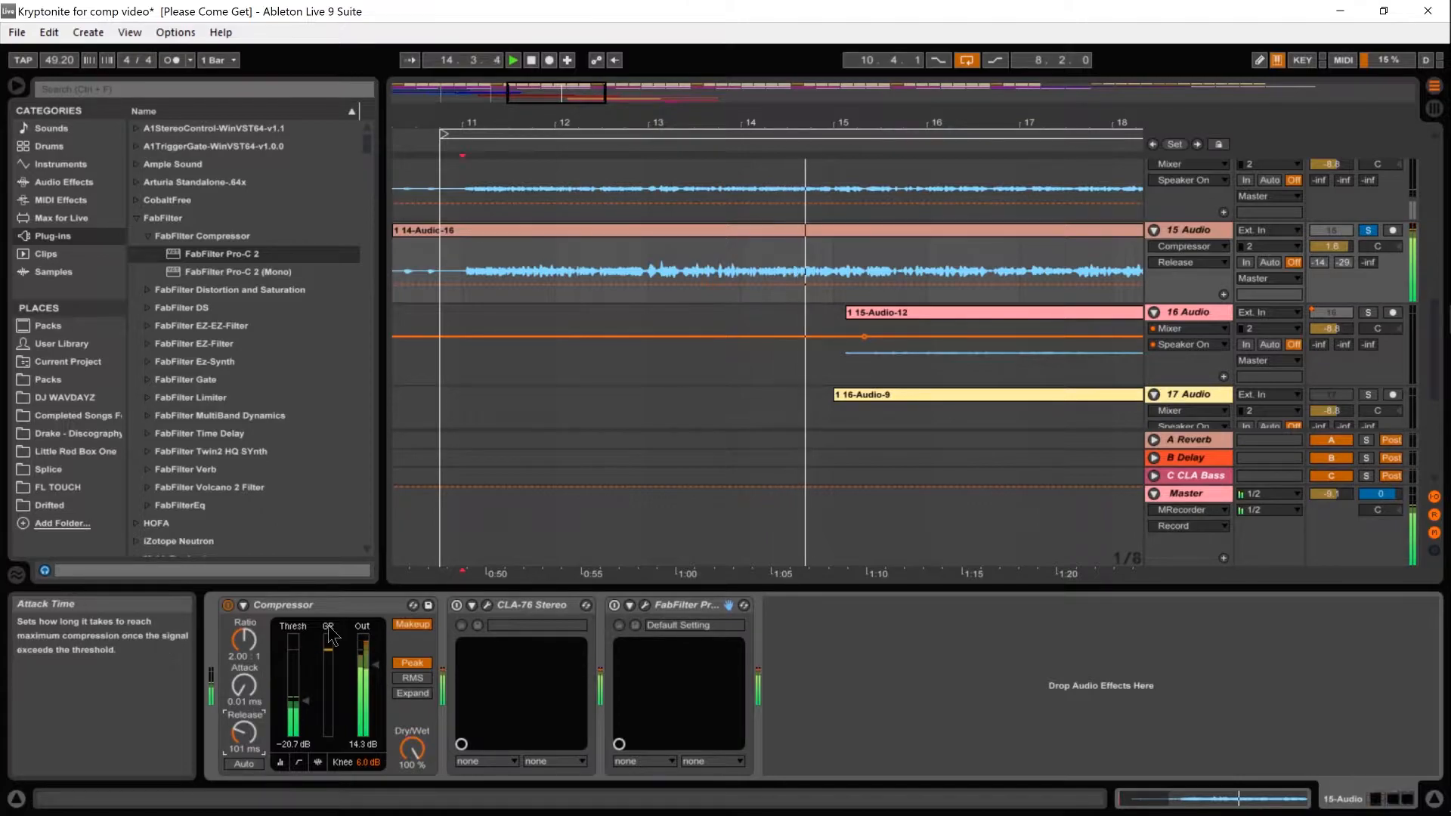
Reset the Compressor's output gain to 0.00 dB and its release to 50.0 ms, their default values.
right_click(378, 669)
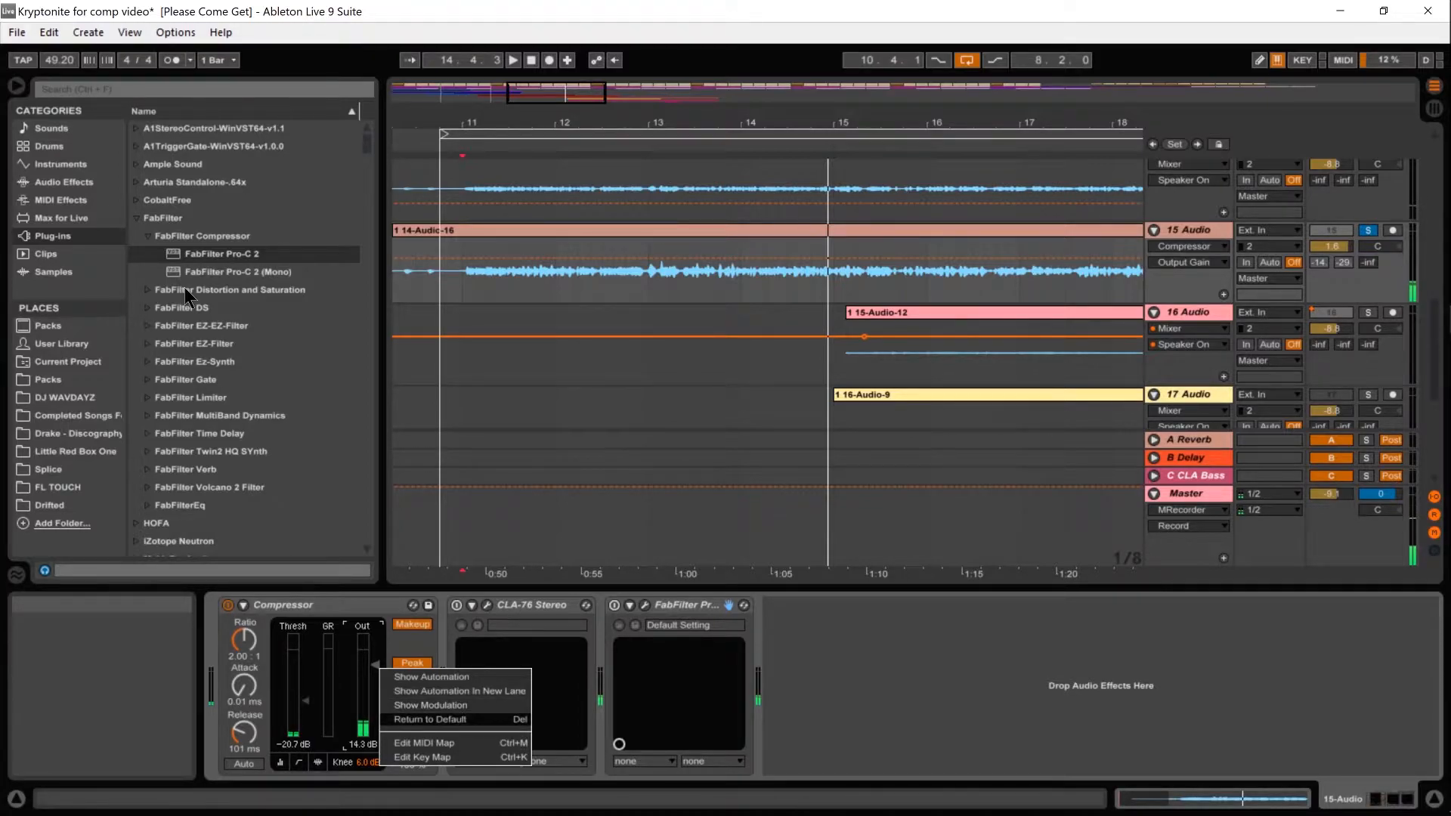
key(Return)
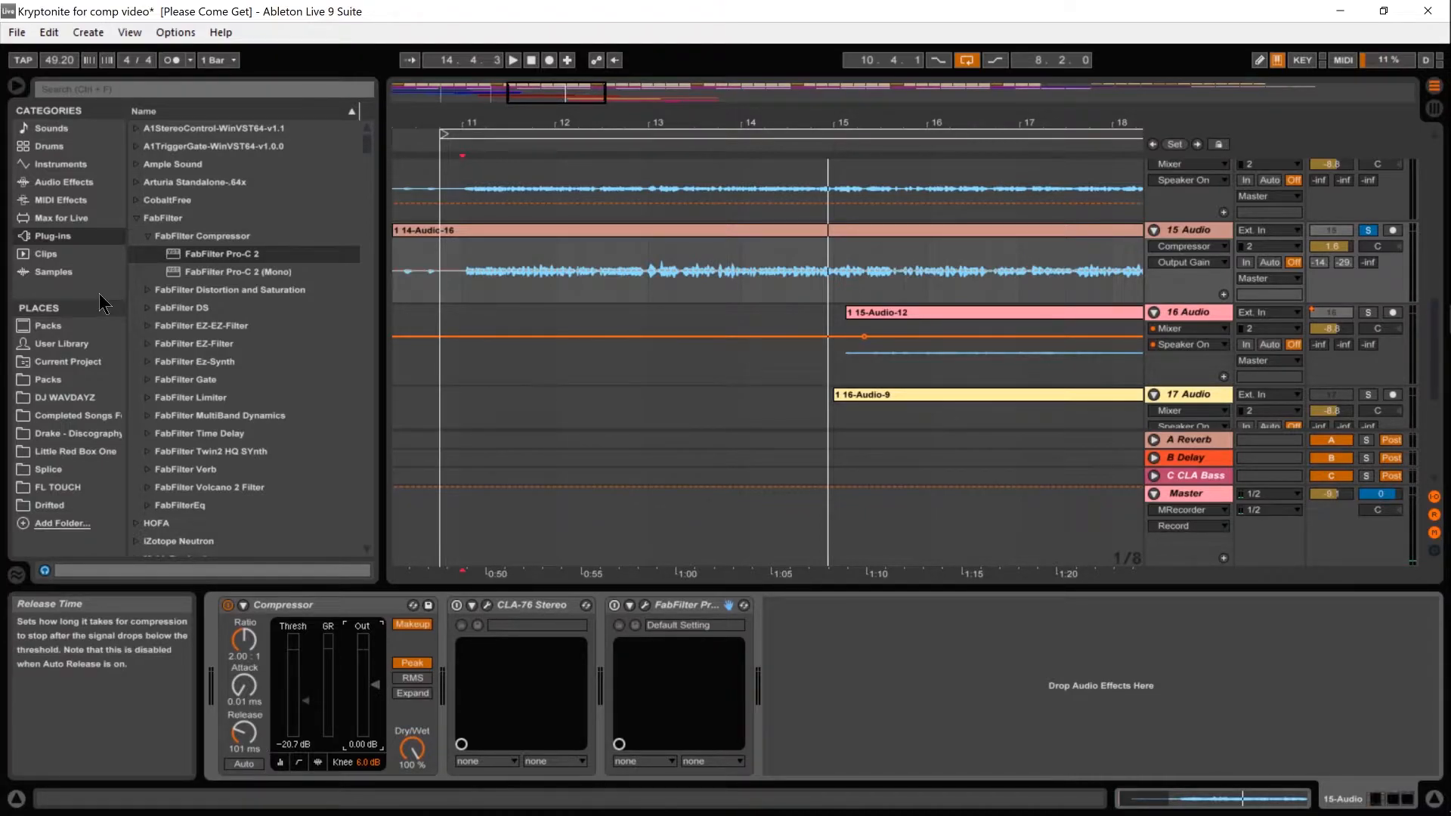
right_click(248, 732)
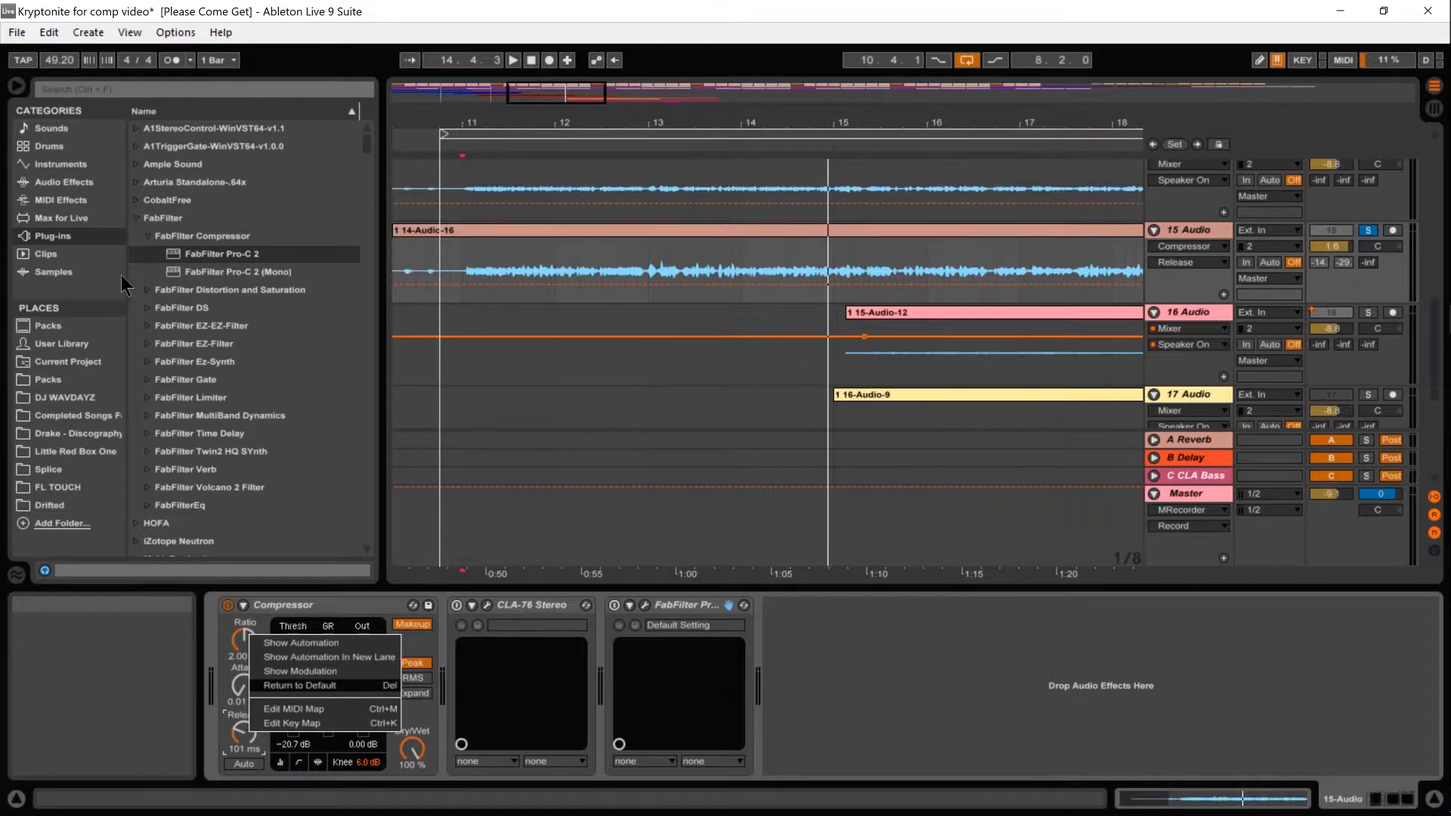
key(Delete)
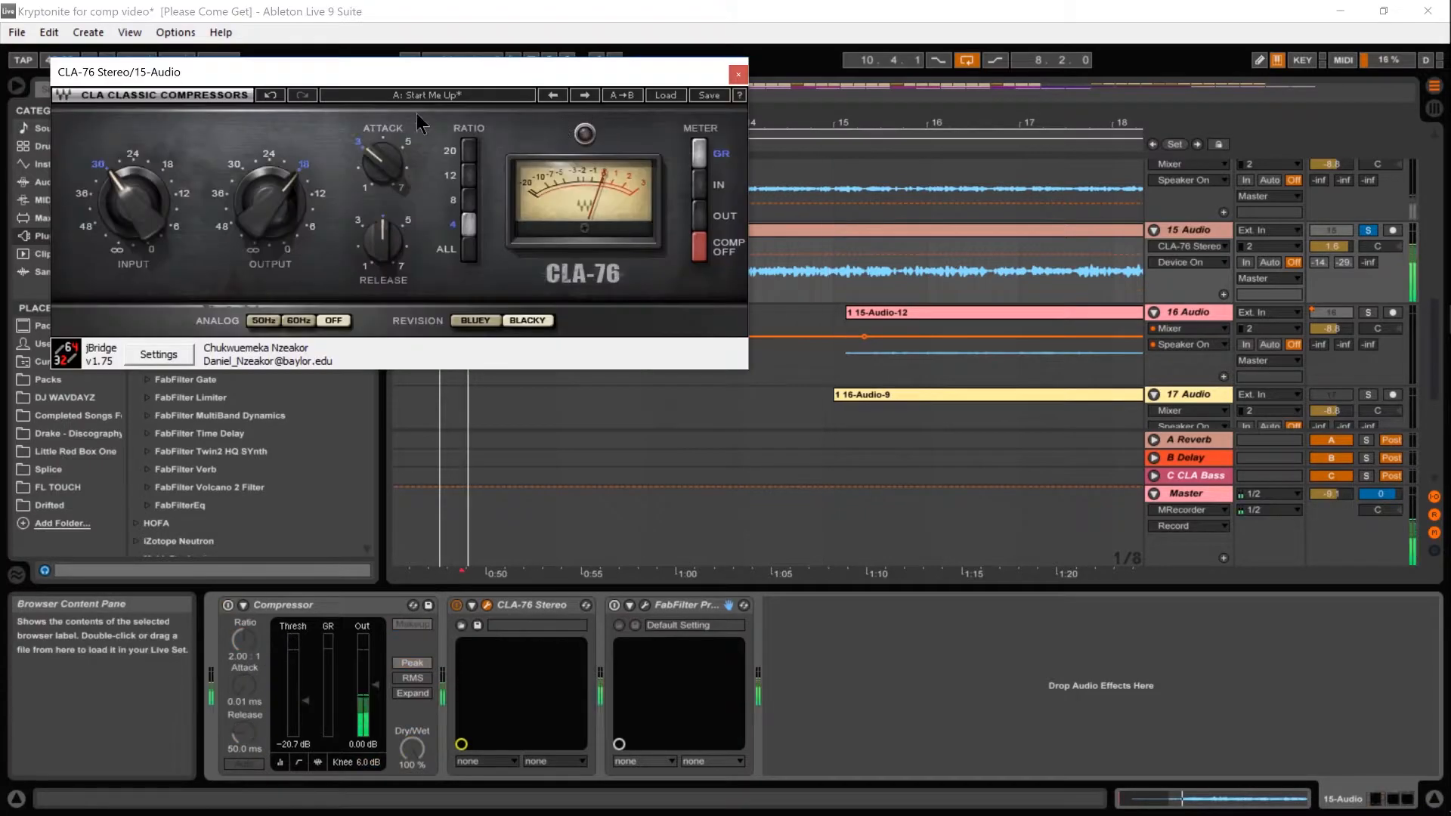
Toggle the CLA-76's bypass during playback, and set its attack to 1 and its release to 7.
click(457, 605)
click(457, 604)
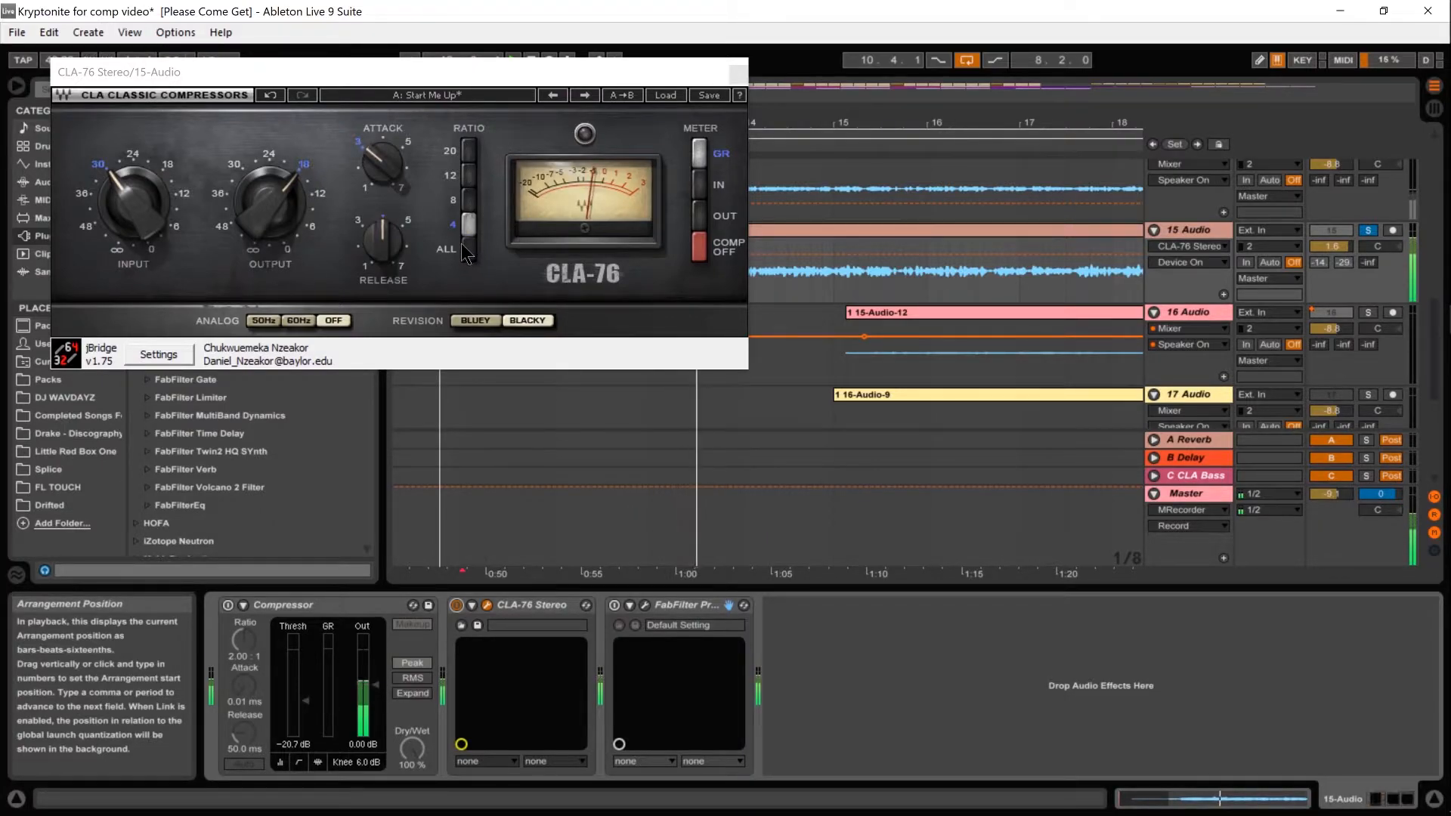
drag(392, 171, 392, 210)
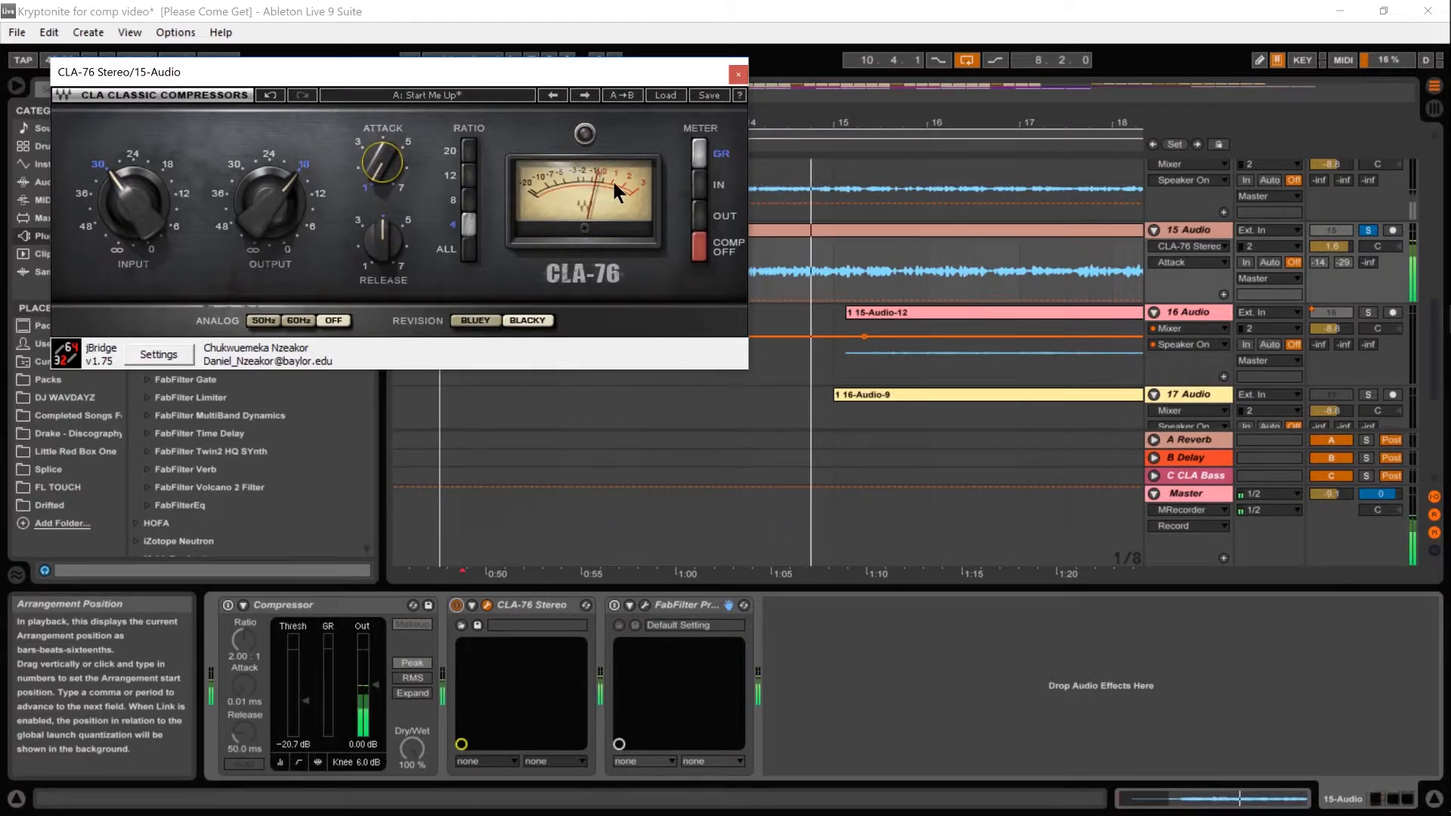
drag(386, 237, 379, 243)
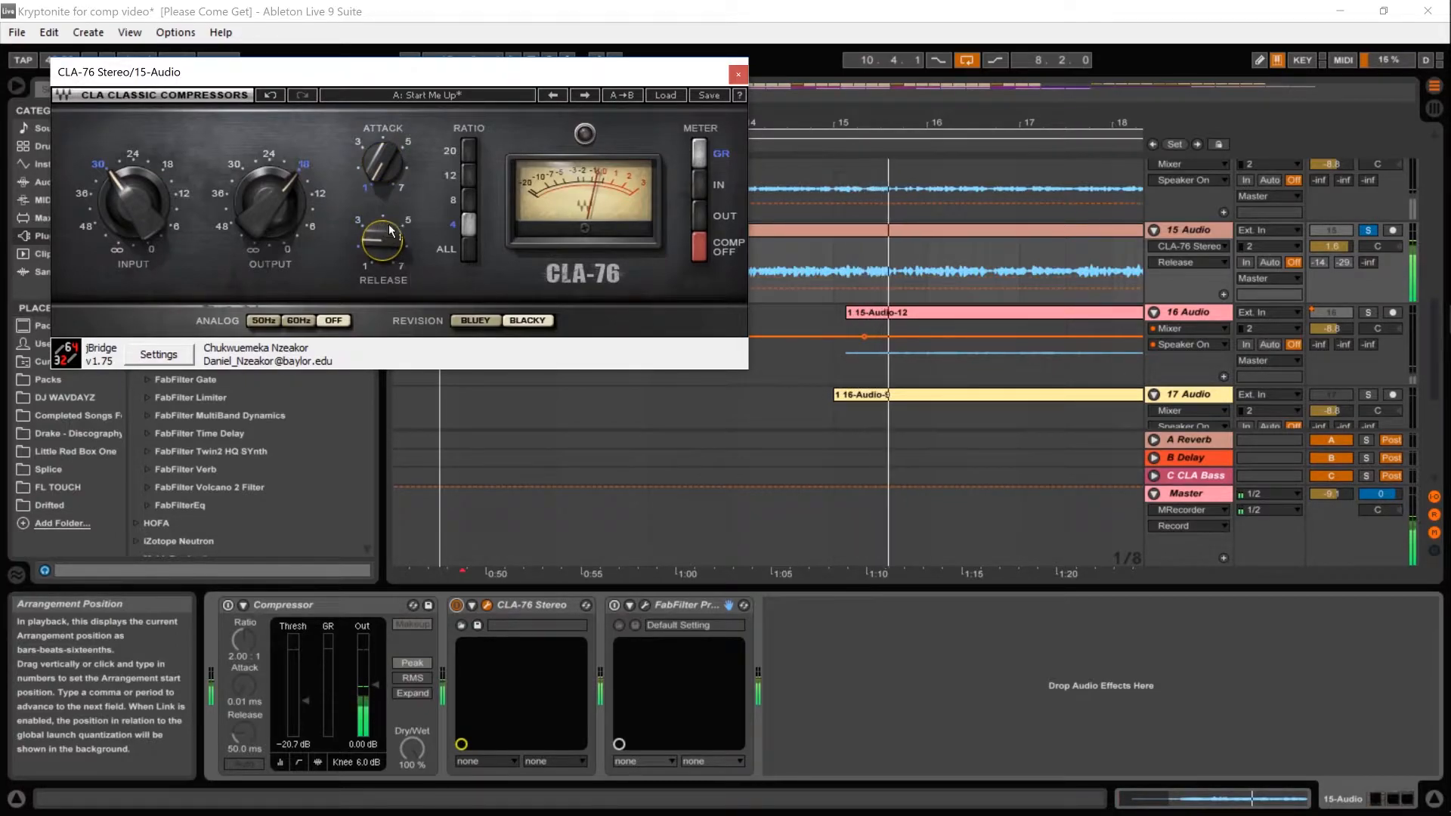
drag(379, 243, 396, 201)
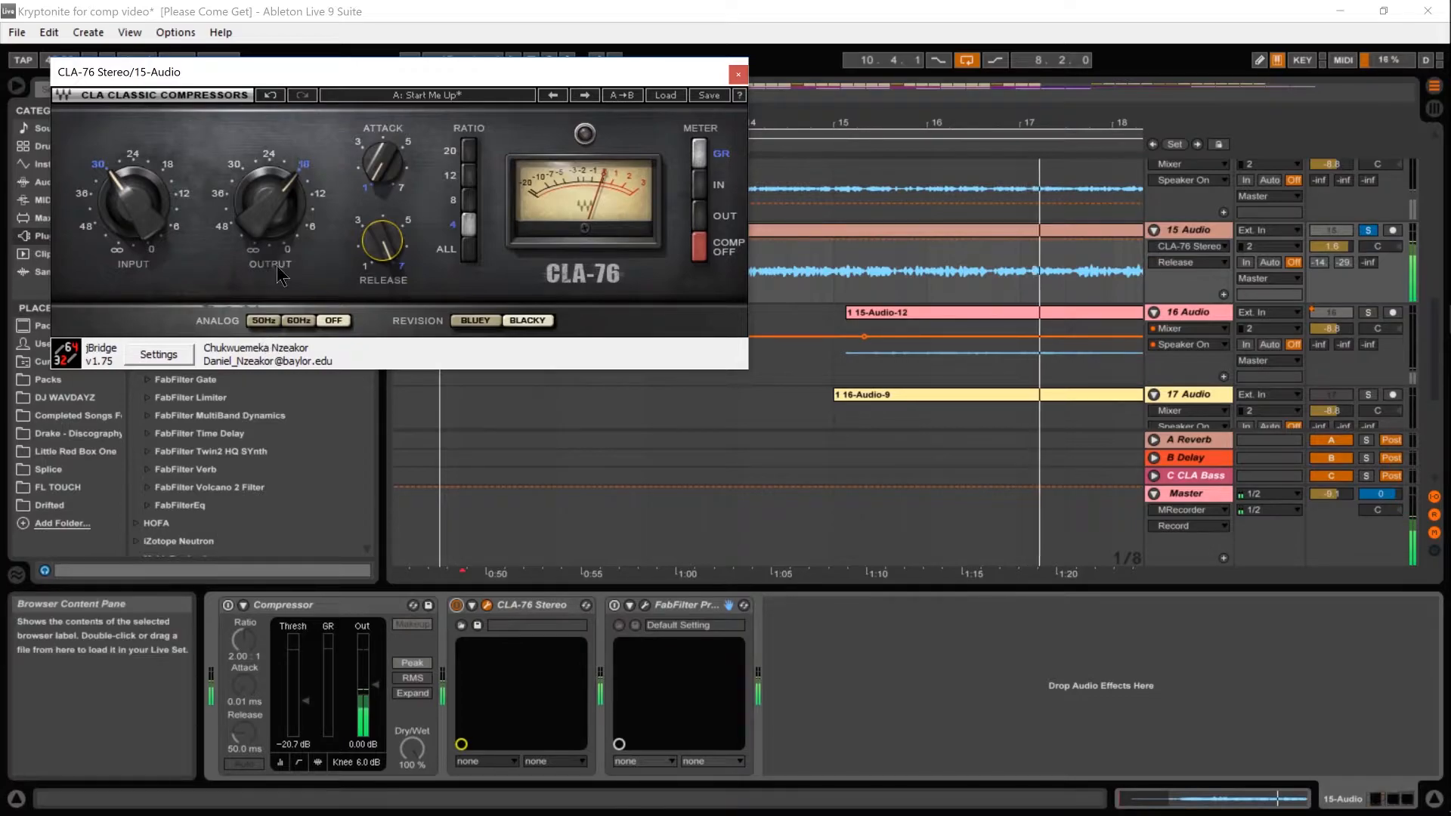
Try raising the CLA-76's output to about -10.7 and bring it back down to about -18.
click(268, 210)
drag(268, 210, 269, 203)
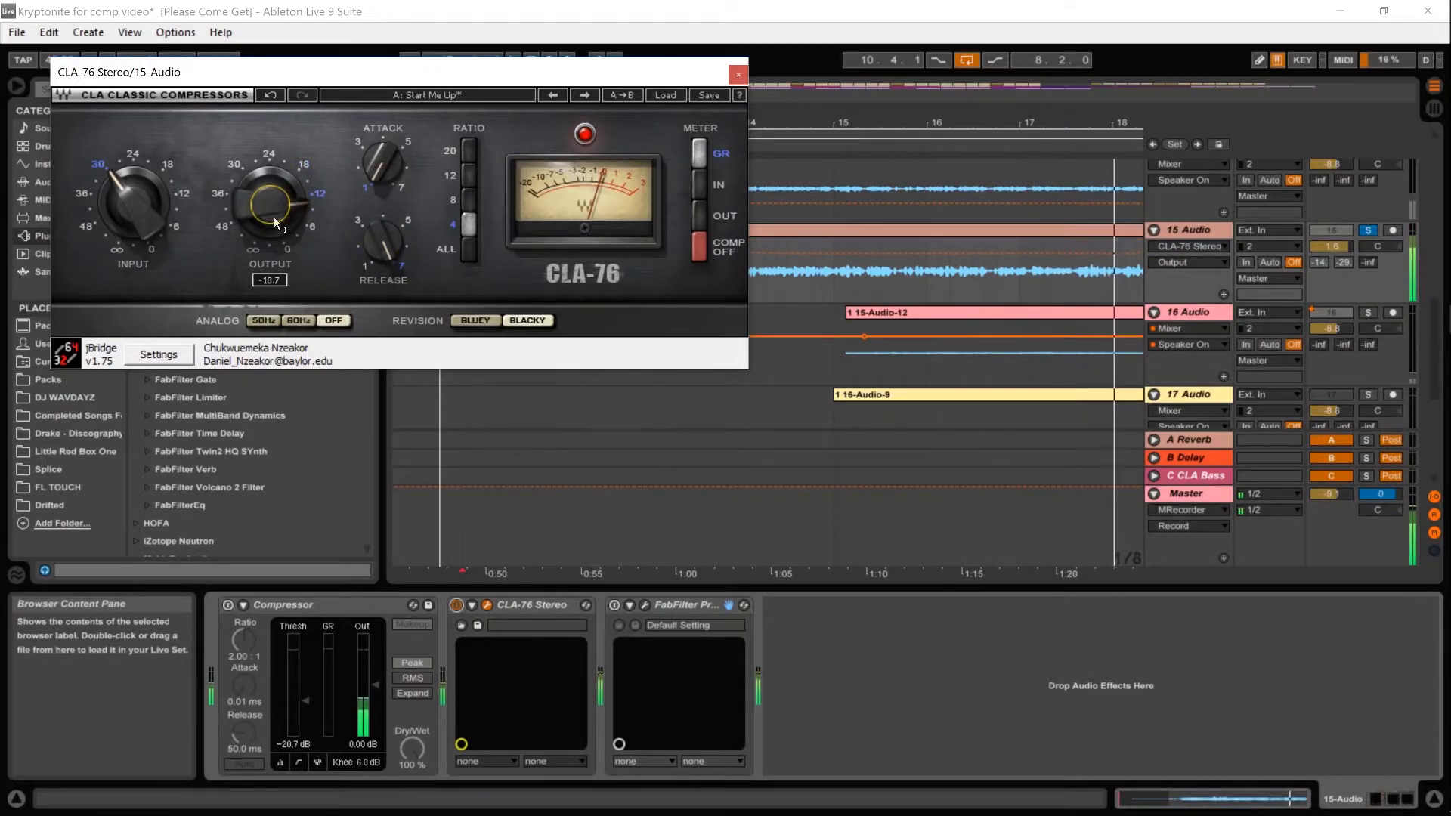
drag(273, 209, 273, 220)
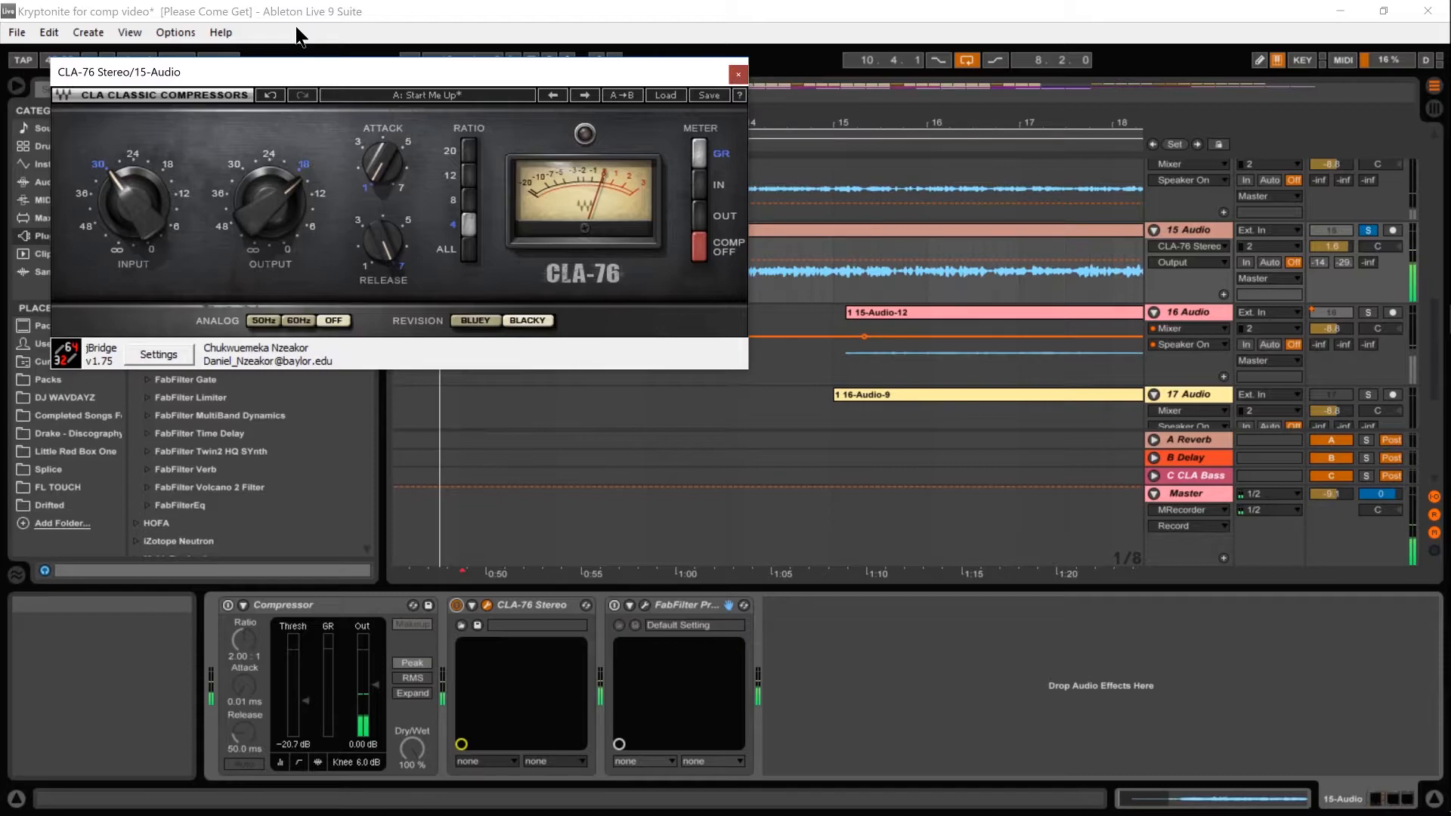
Reopen the CLA-76's interface, nudge its input level and set the ratio to ALL.
click(737, 75)
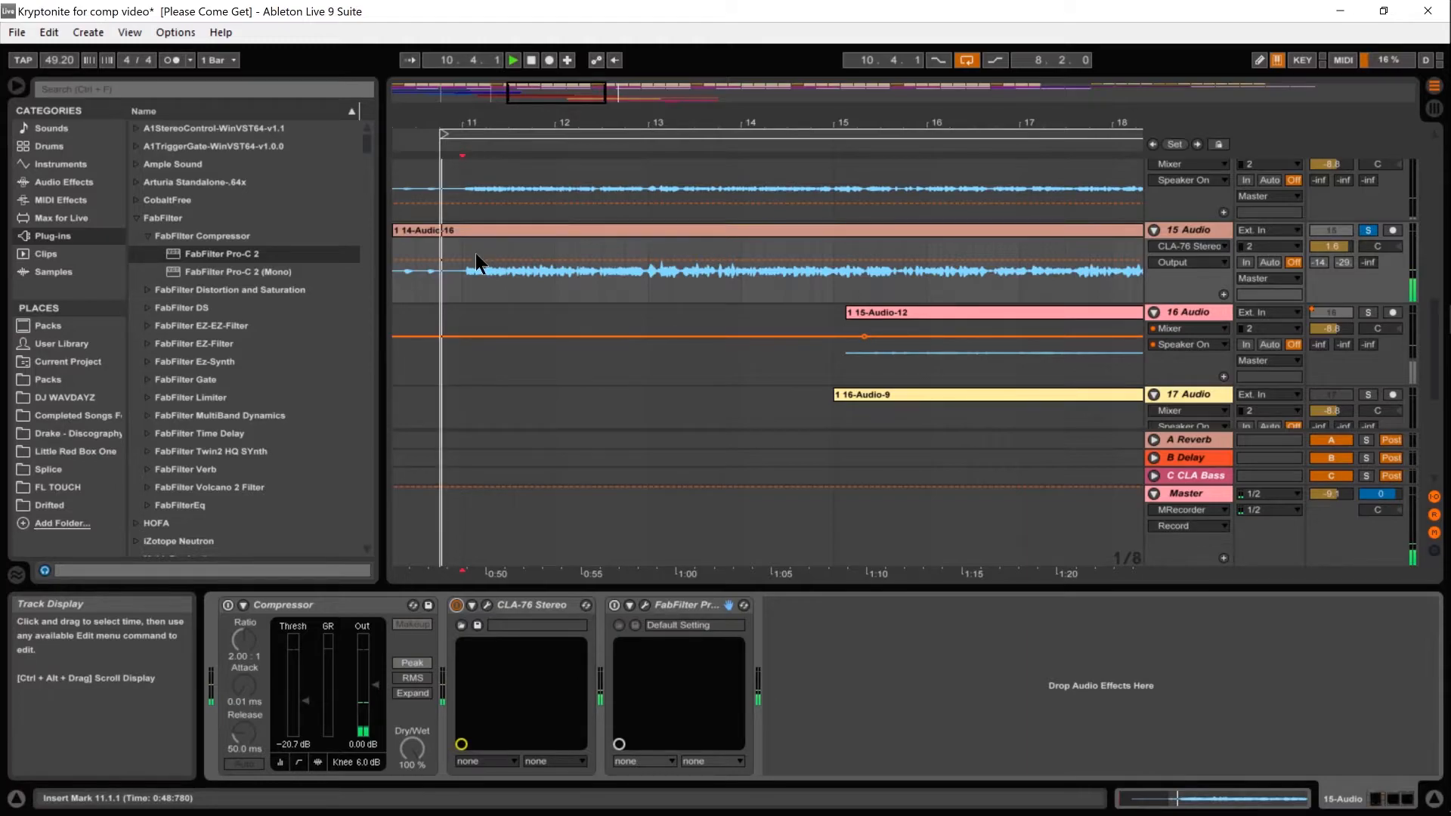
click(486, 604)
mouse_move(142, 202)
mouse_down()
mouse_move(142, 220)
mouse_move(142, 208)
mouse_up()
click(469, 249)
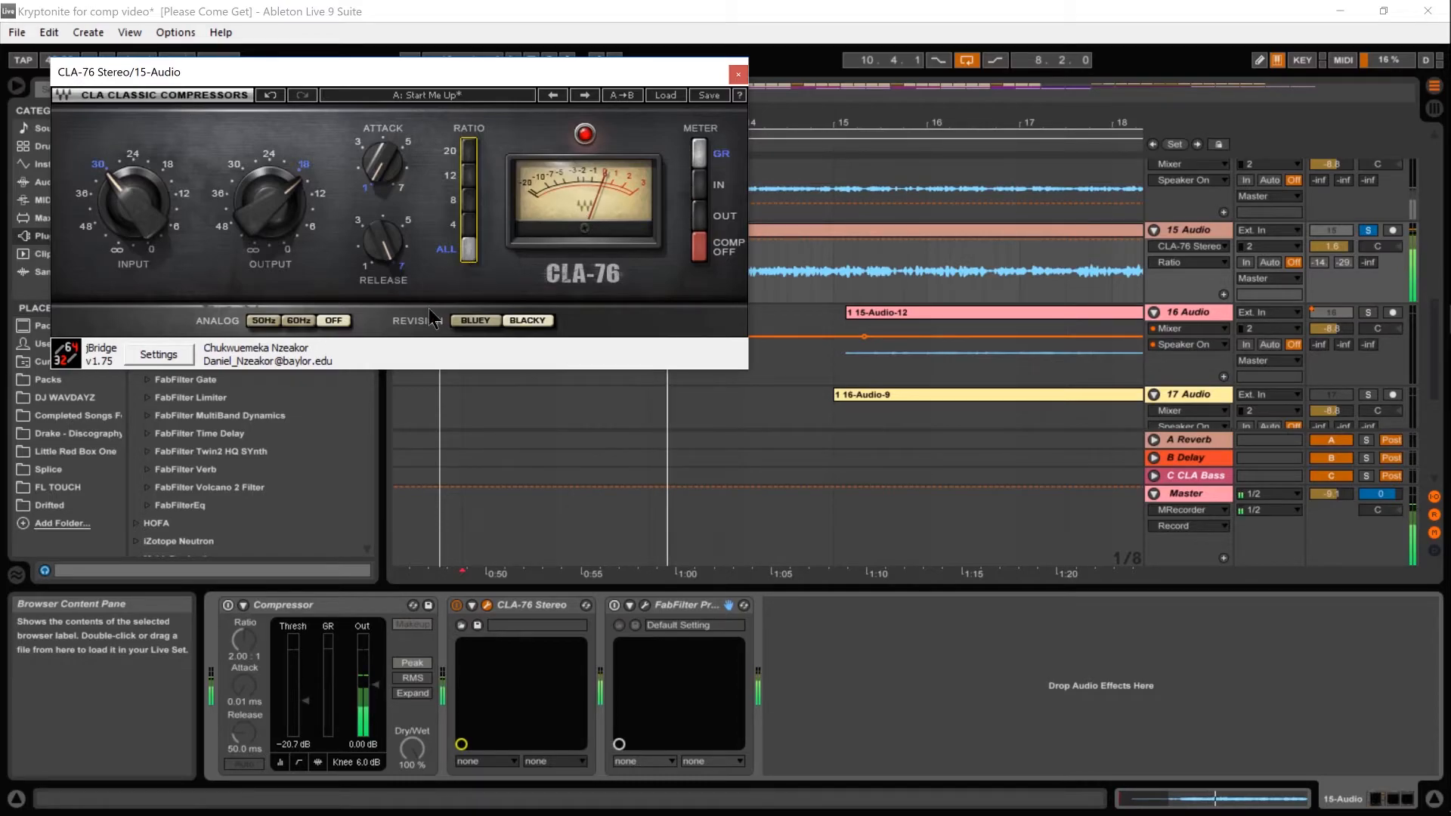
Switch the CLA-76 to the Bluey revision and try its 60Hz and 50Hz analog modes.
click(481, 324)
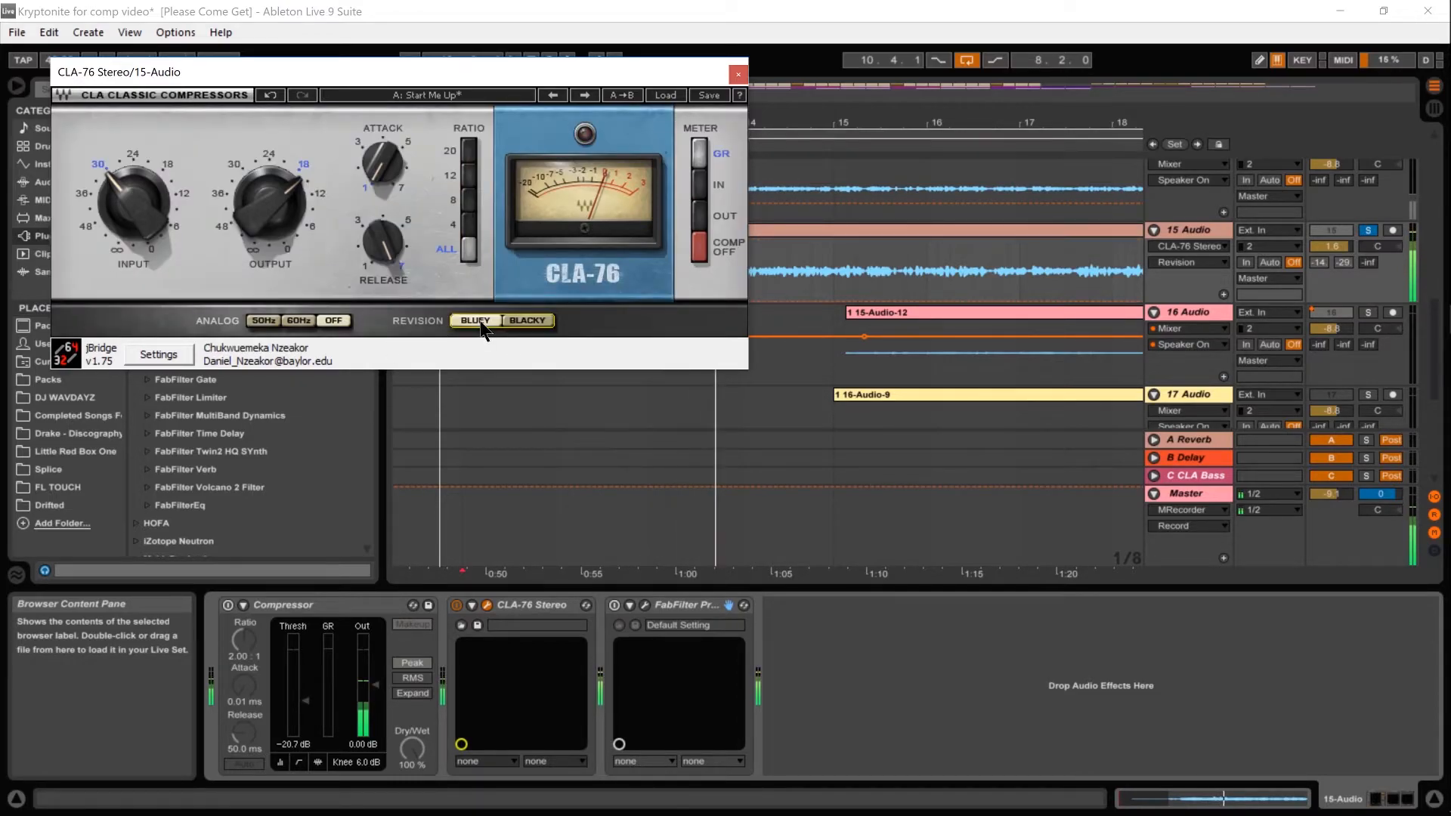
click(301, 320)
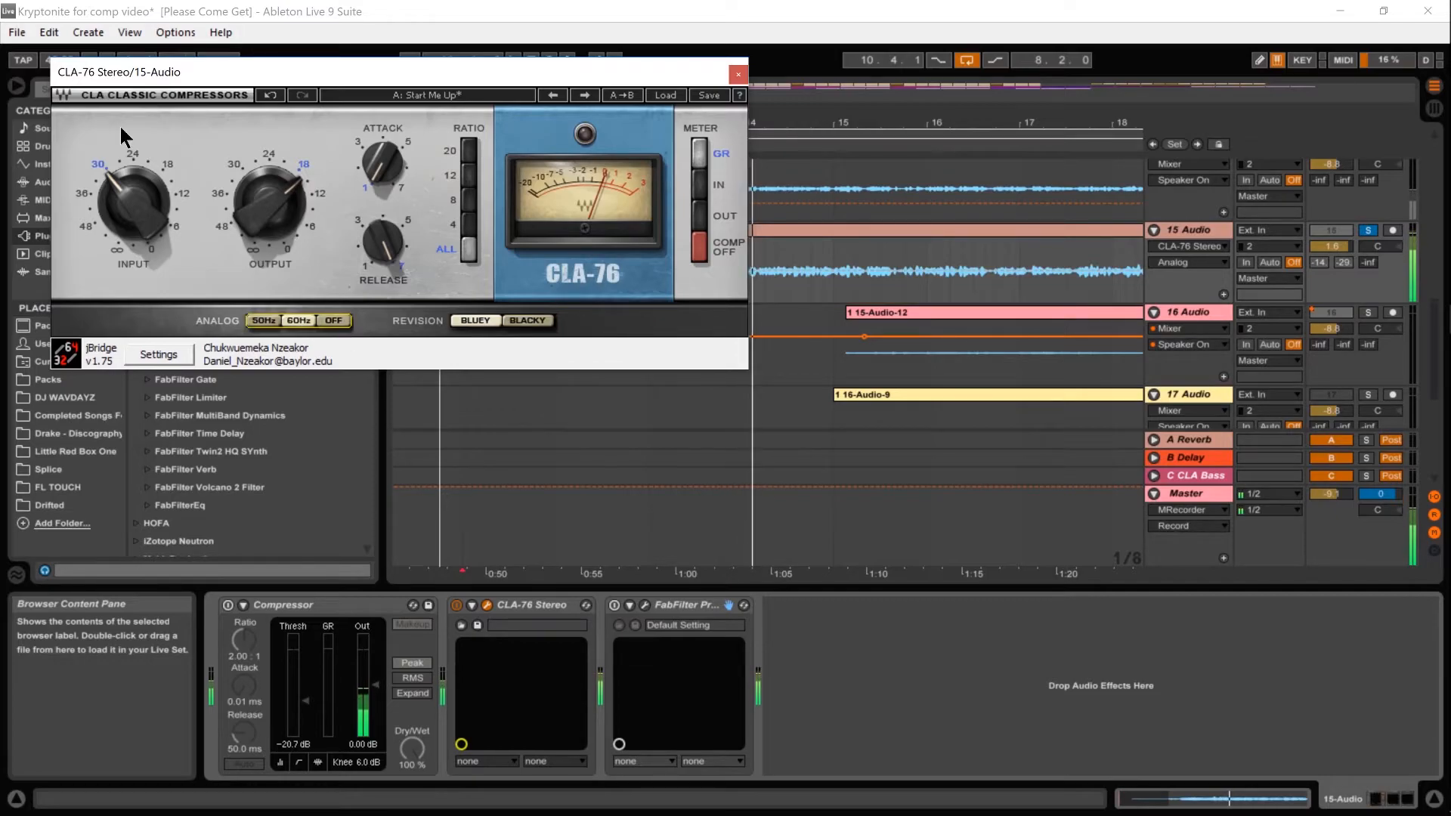
click(264, 320)
drag(576, 82, 605, 133)
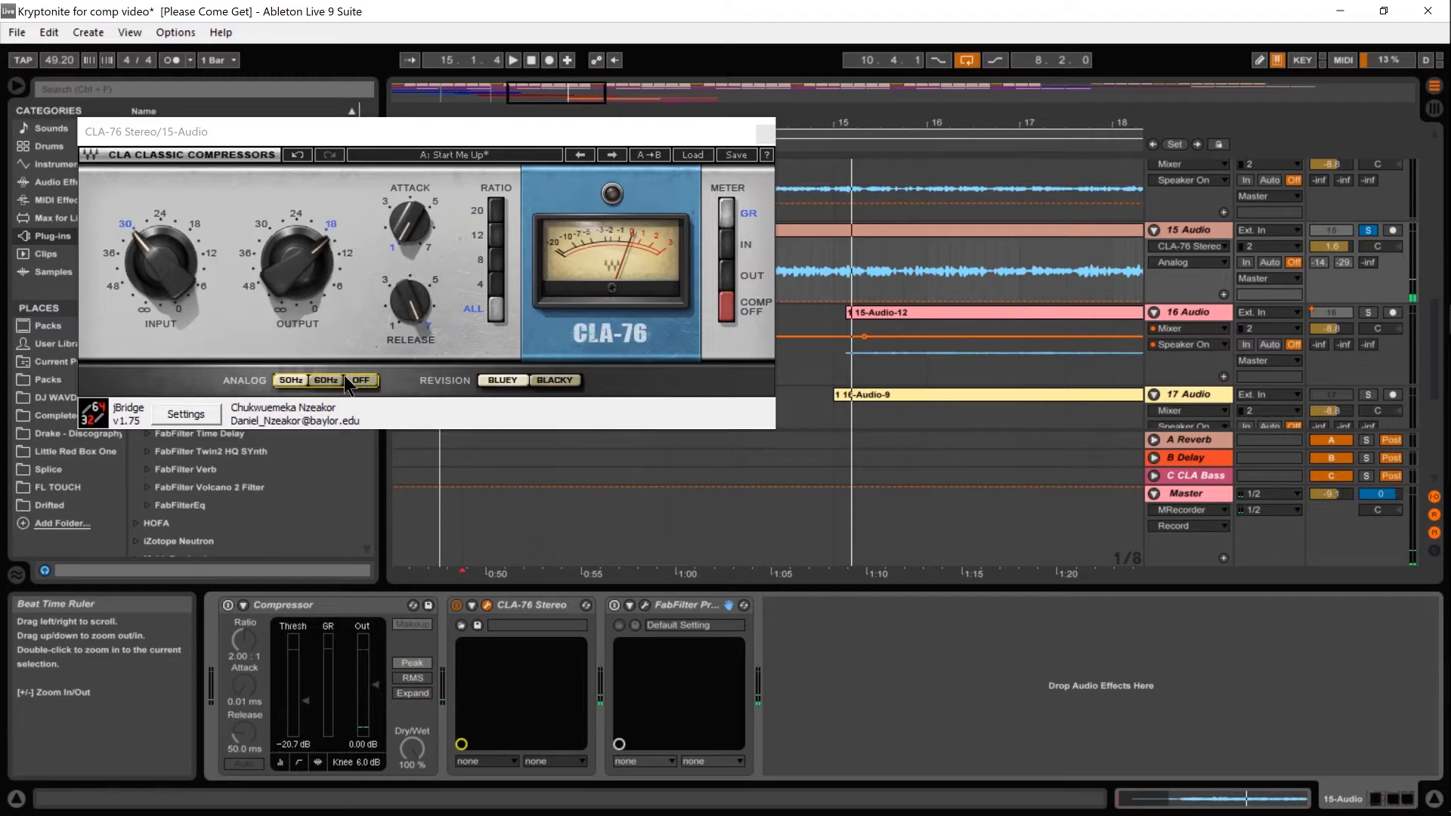
click(138, 152)
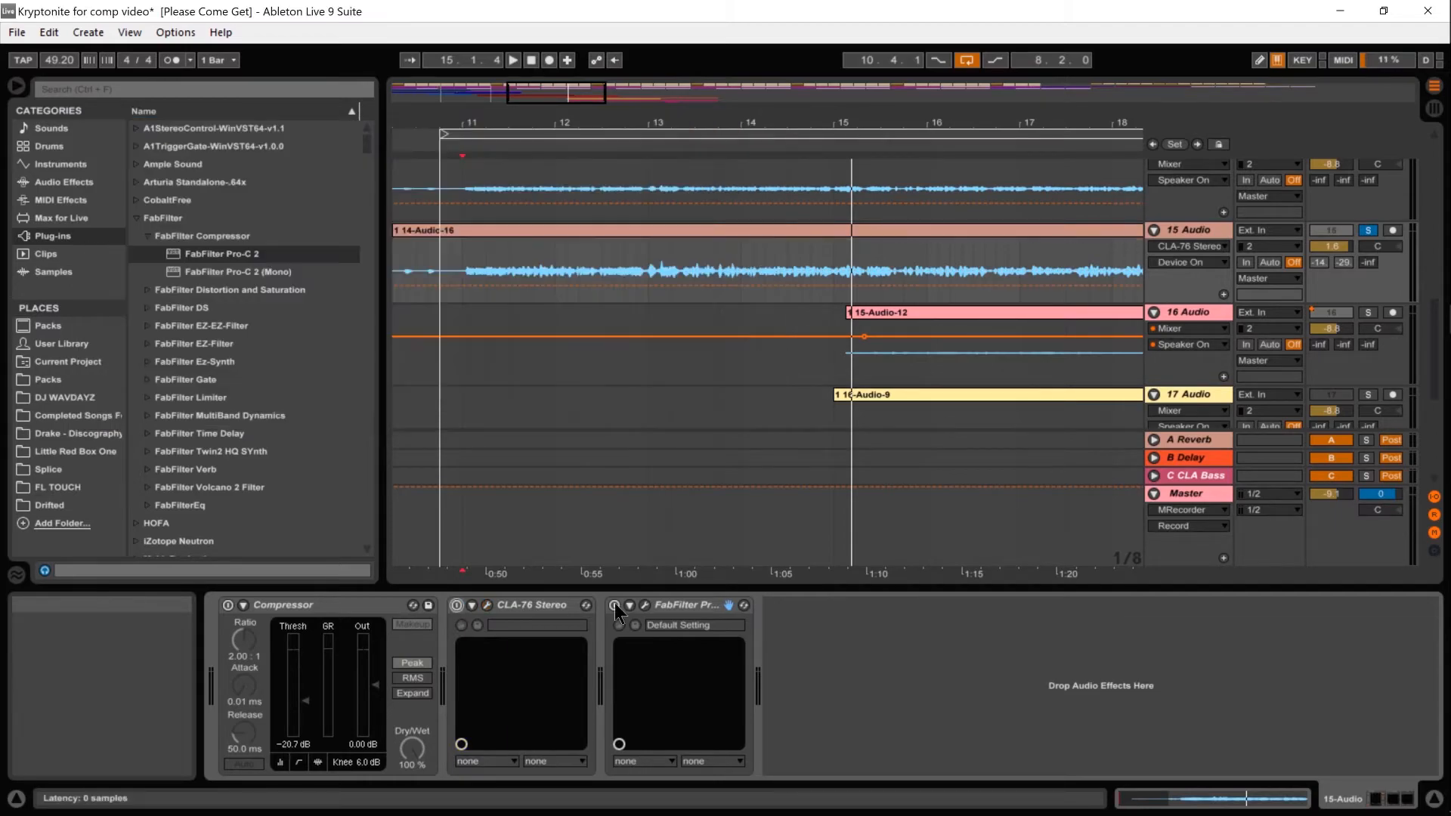
Start playback, enable FabFilter Pro-C 2 on the 15 Audio track and open its interface.
key(space)
click(614, 605)
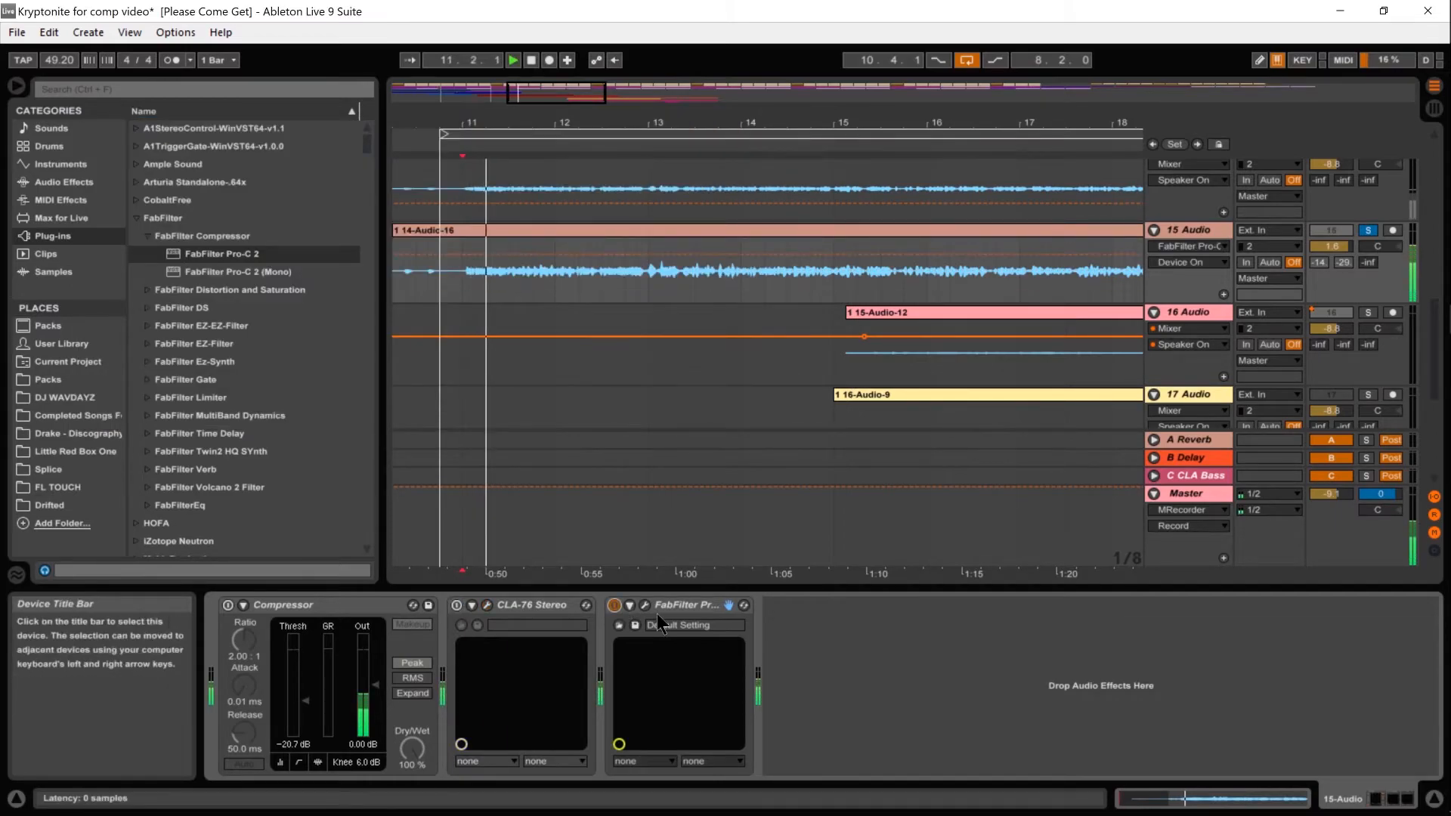
click(644, 605)
drag(878, 255, 515, 168)
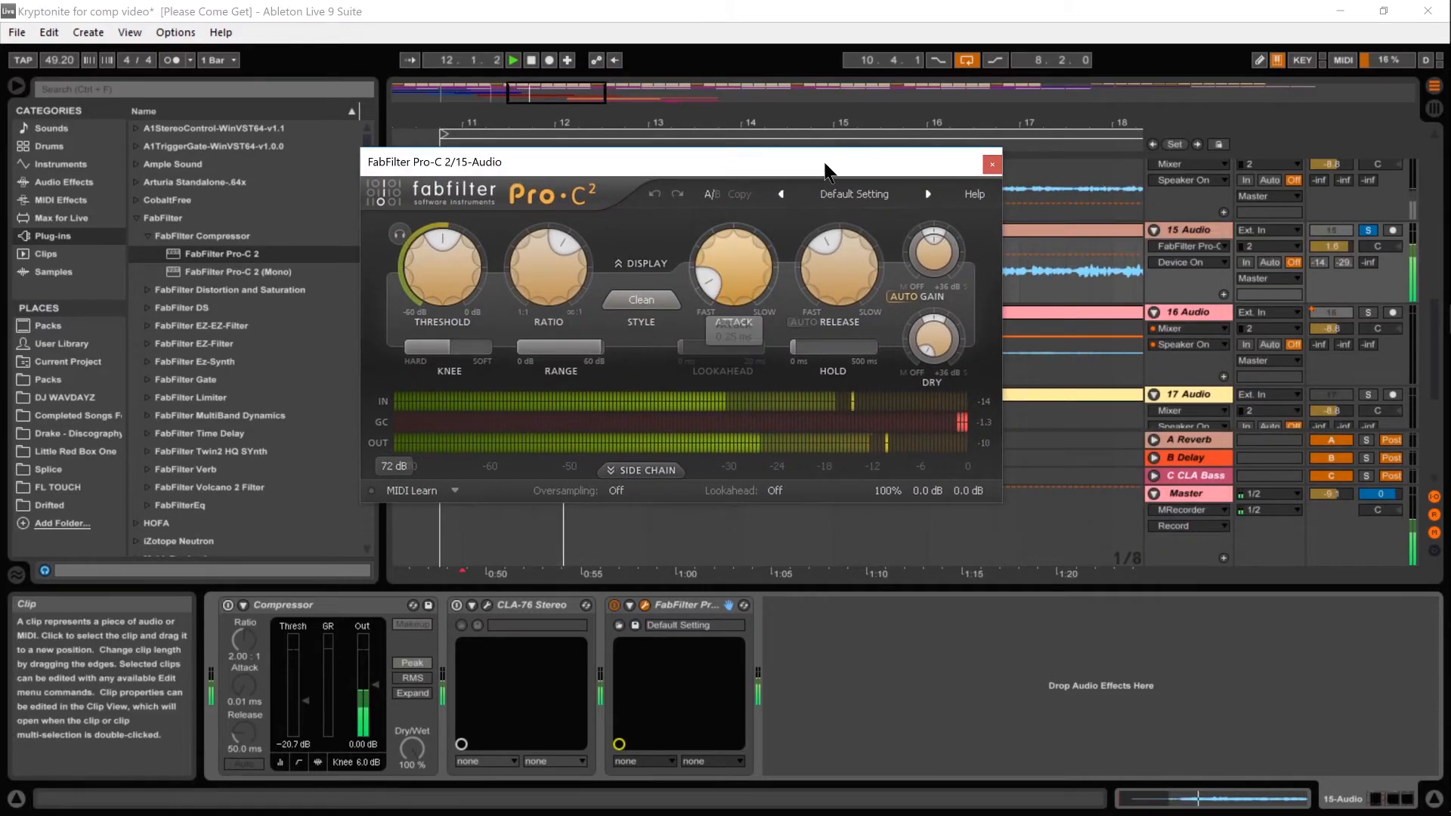
Load the Total Control bM preset from Pro-C 2's Vocals presets.
click(854, 194)
mouse_move(863, 360)
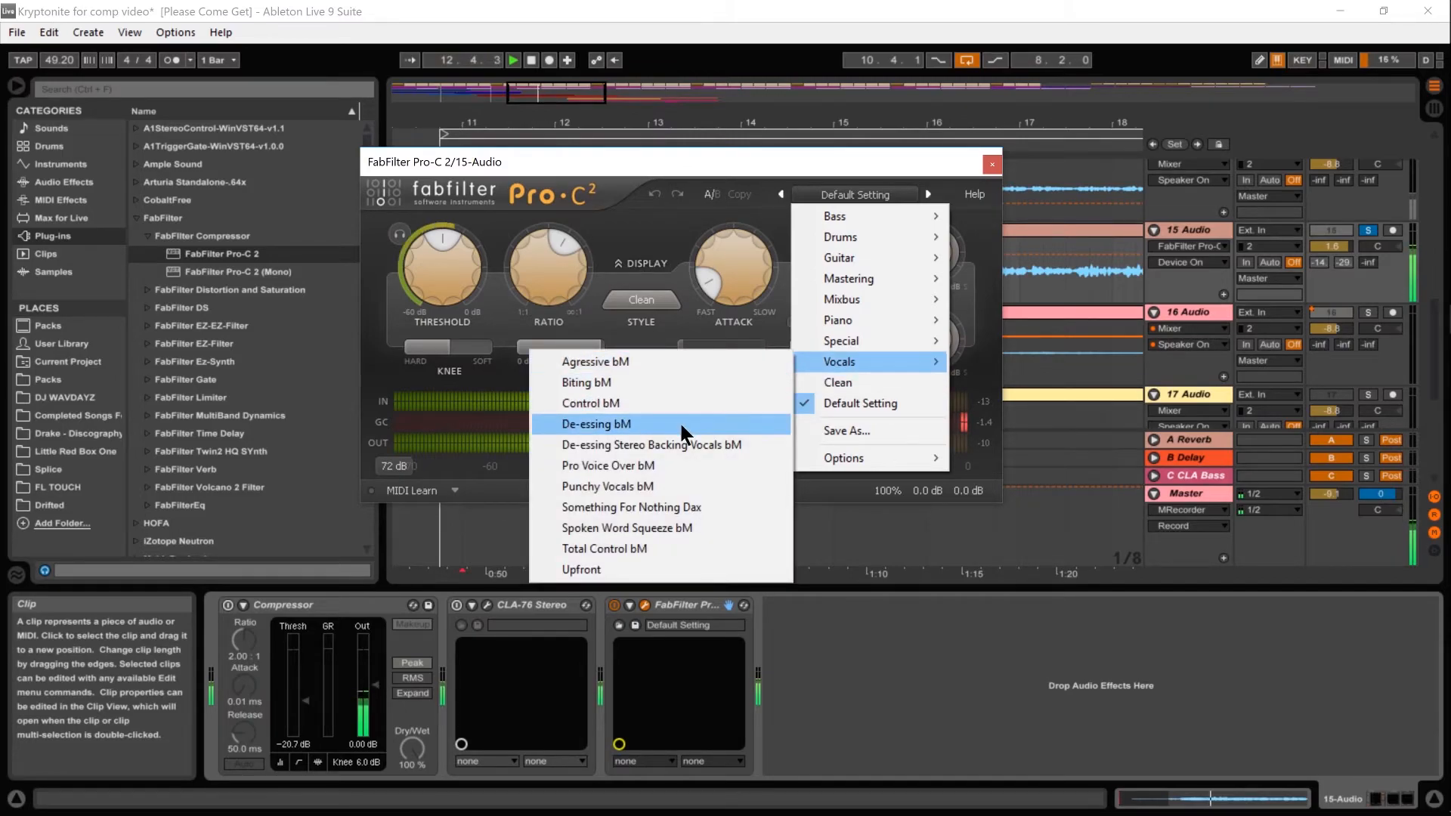
click(639, 550)
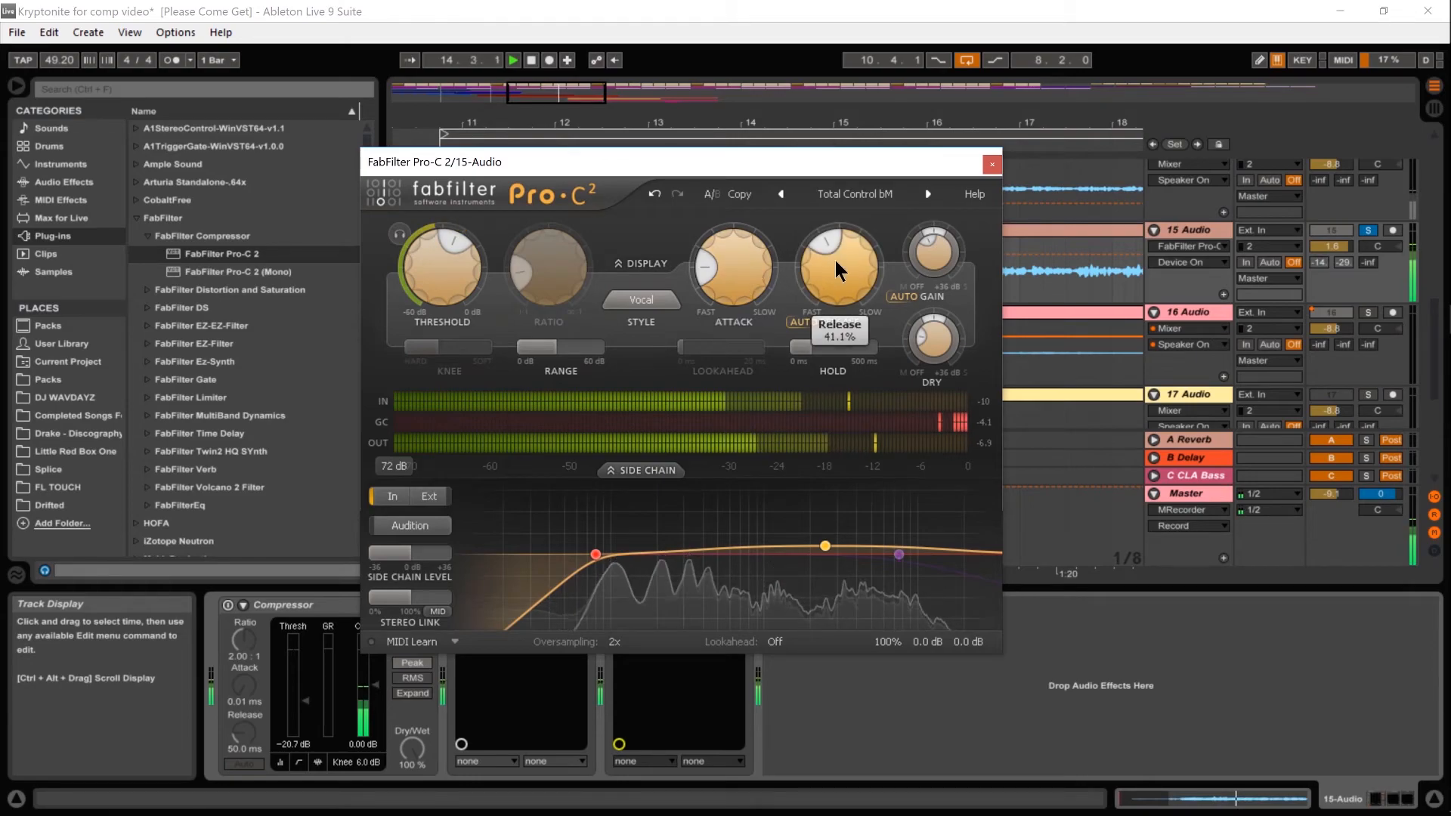
Set Pro-C 2's release to 100%, its attack to 0.005 ms and its threshold to about -31 dB.
drag(842, 241, 1076, 3)
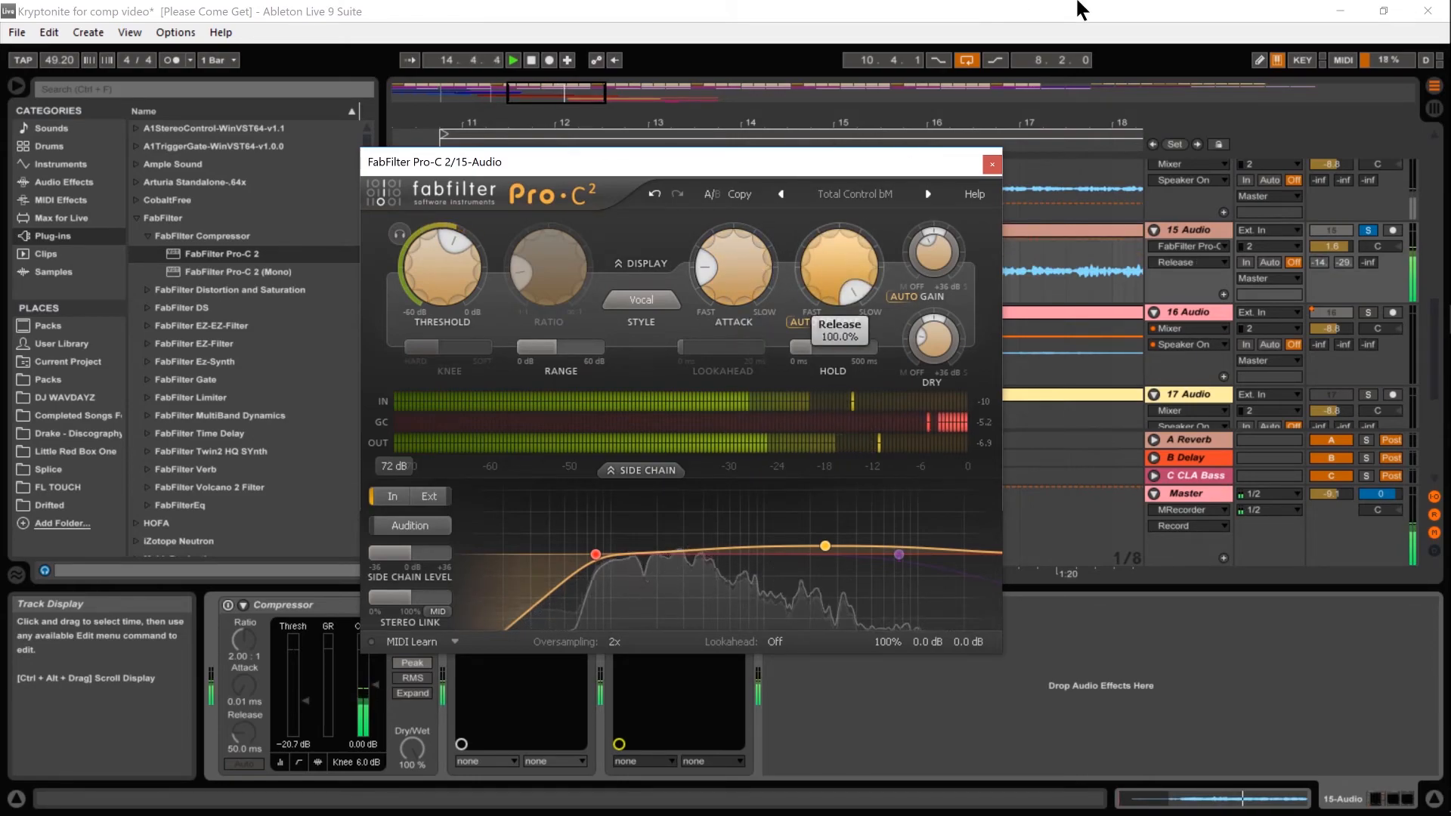
drag(739, 308, 739, 340)
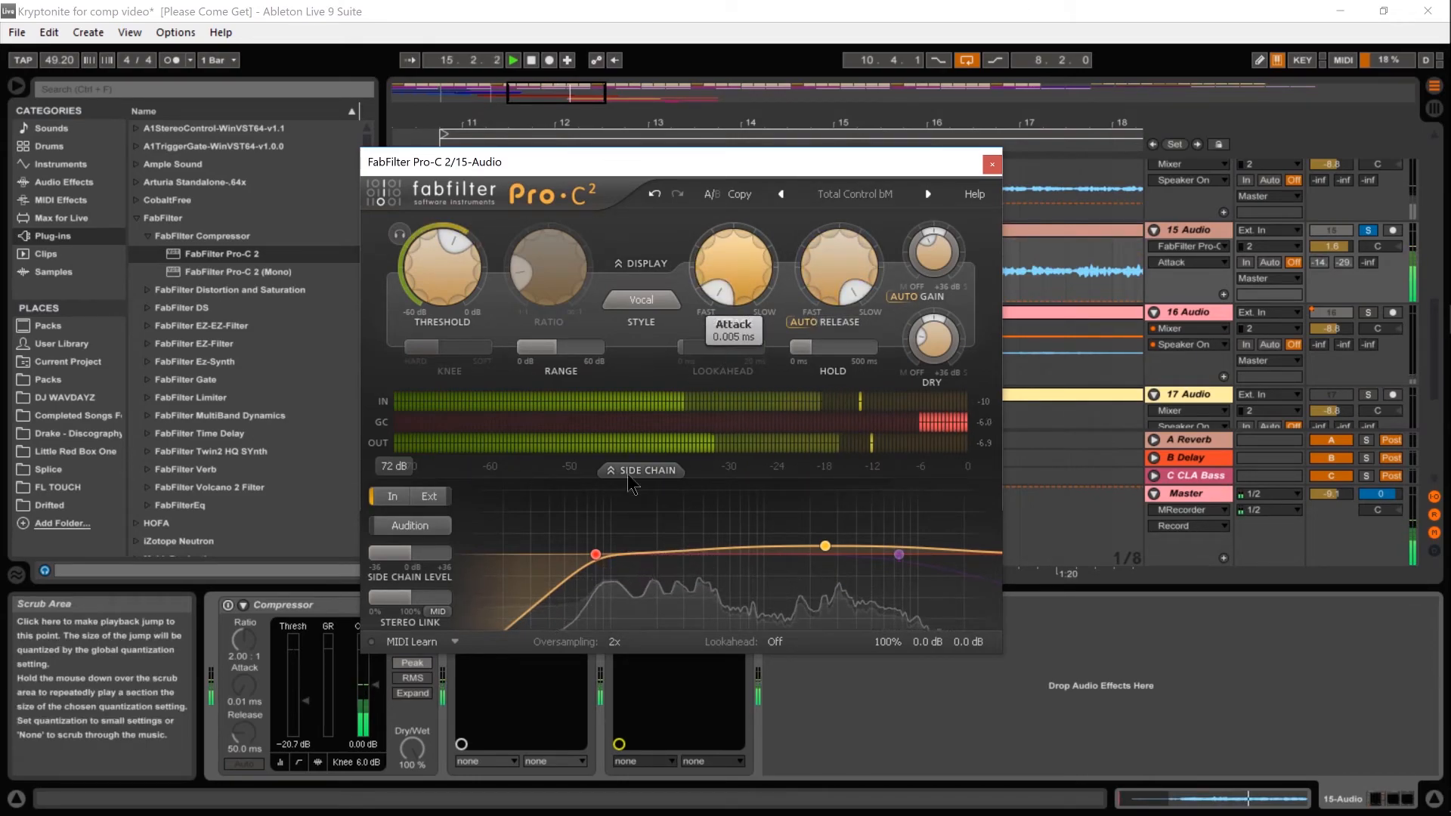
drag(450, 257, 479, 325)
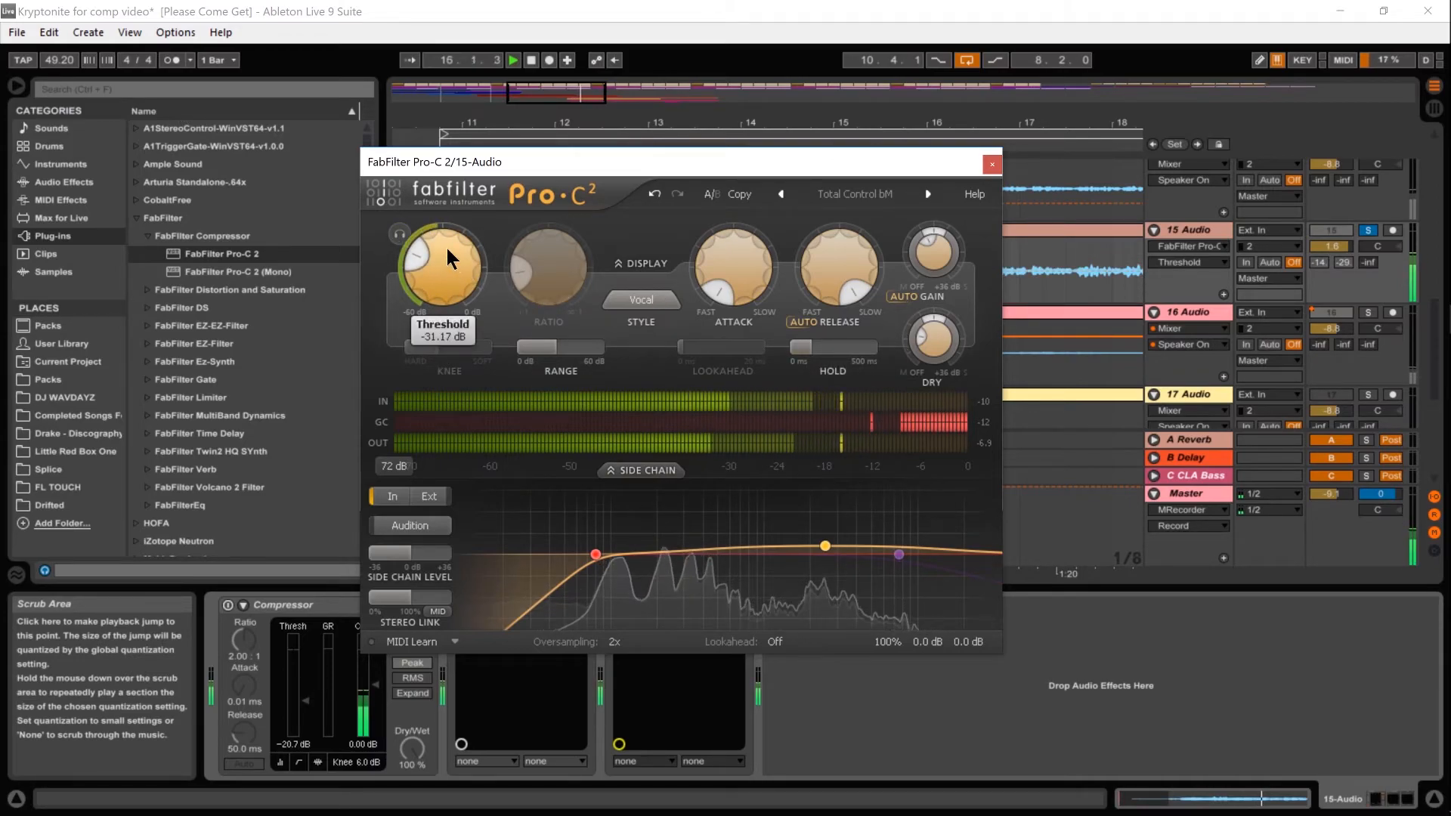
Readjust Pro-C 2's threshold and wet gain, and disable the device after closing its interface.
drag(445, 242, 463, 189)
drag(434, 289, 464, 207)
mouse_move(936, 260)
mouse_down()
mouse_move(967, 146)
mouse_move(950, 253)
mouse_up()
click(992, 164)
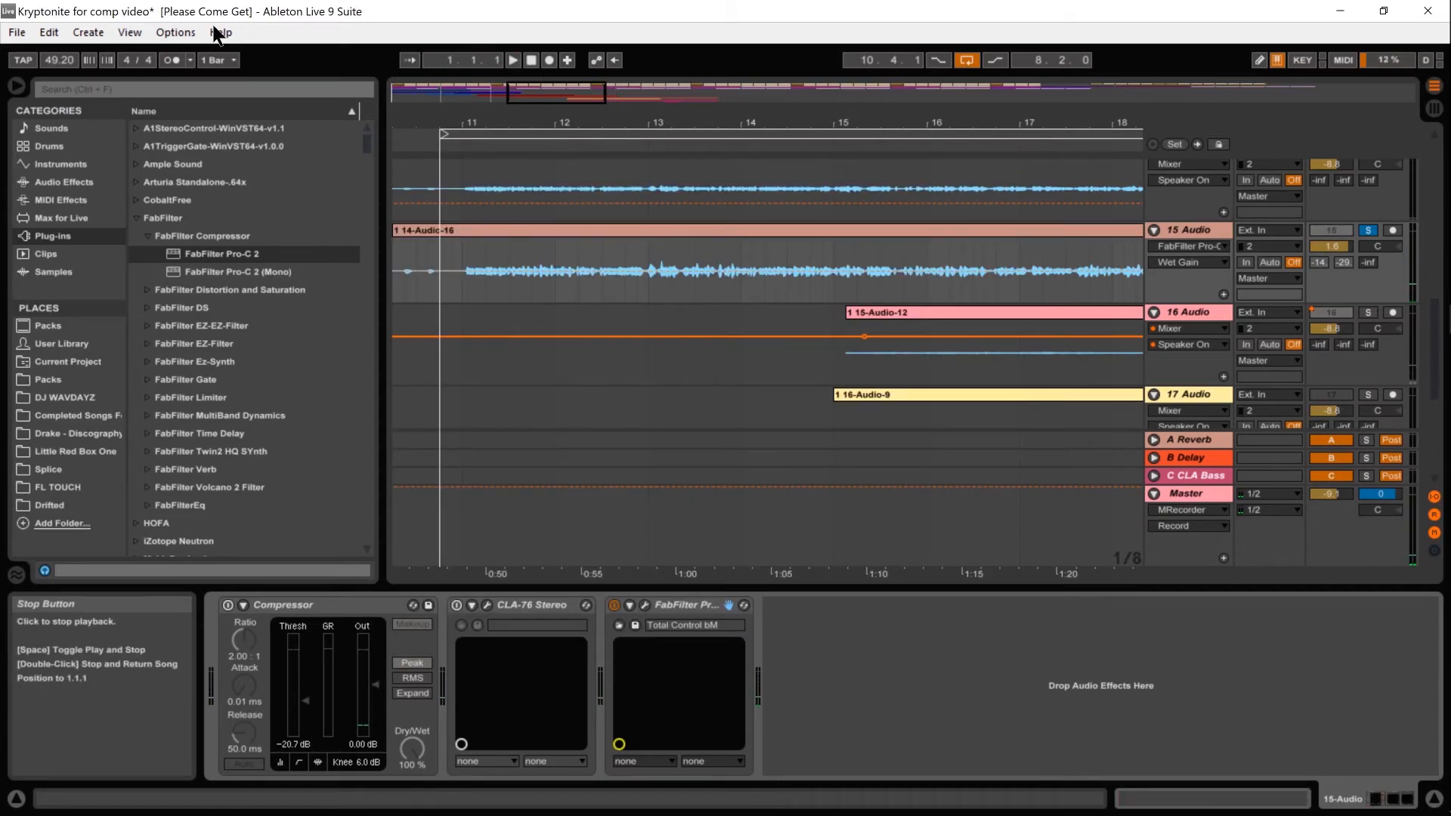
mouse_move(1450, 483)
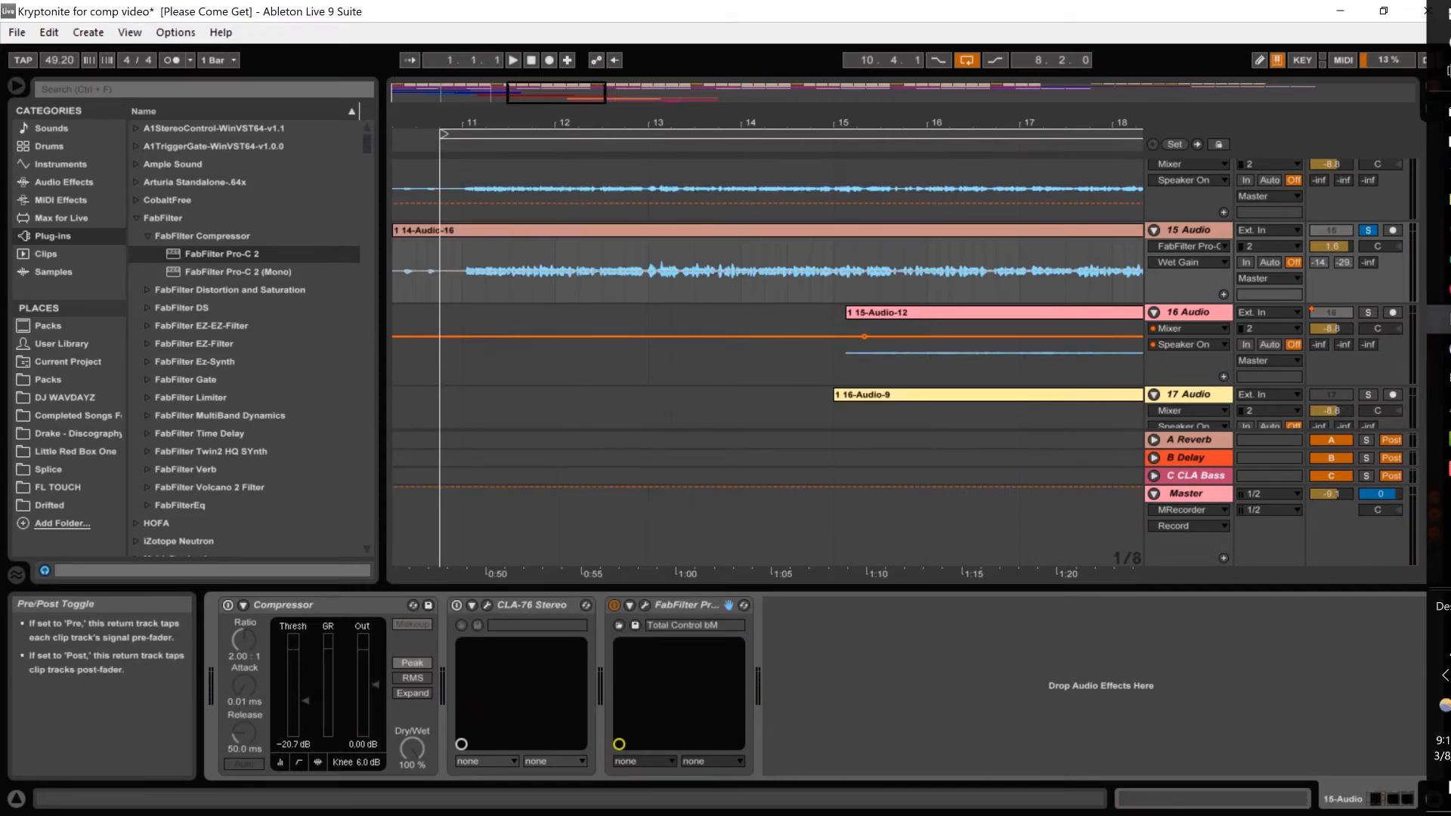
click(614, 604)
mouse_move(1445, 456)
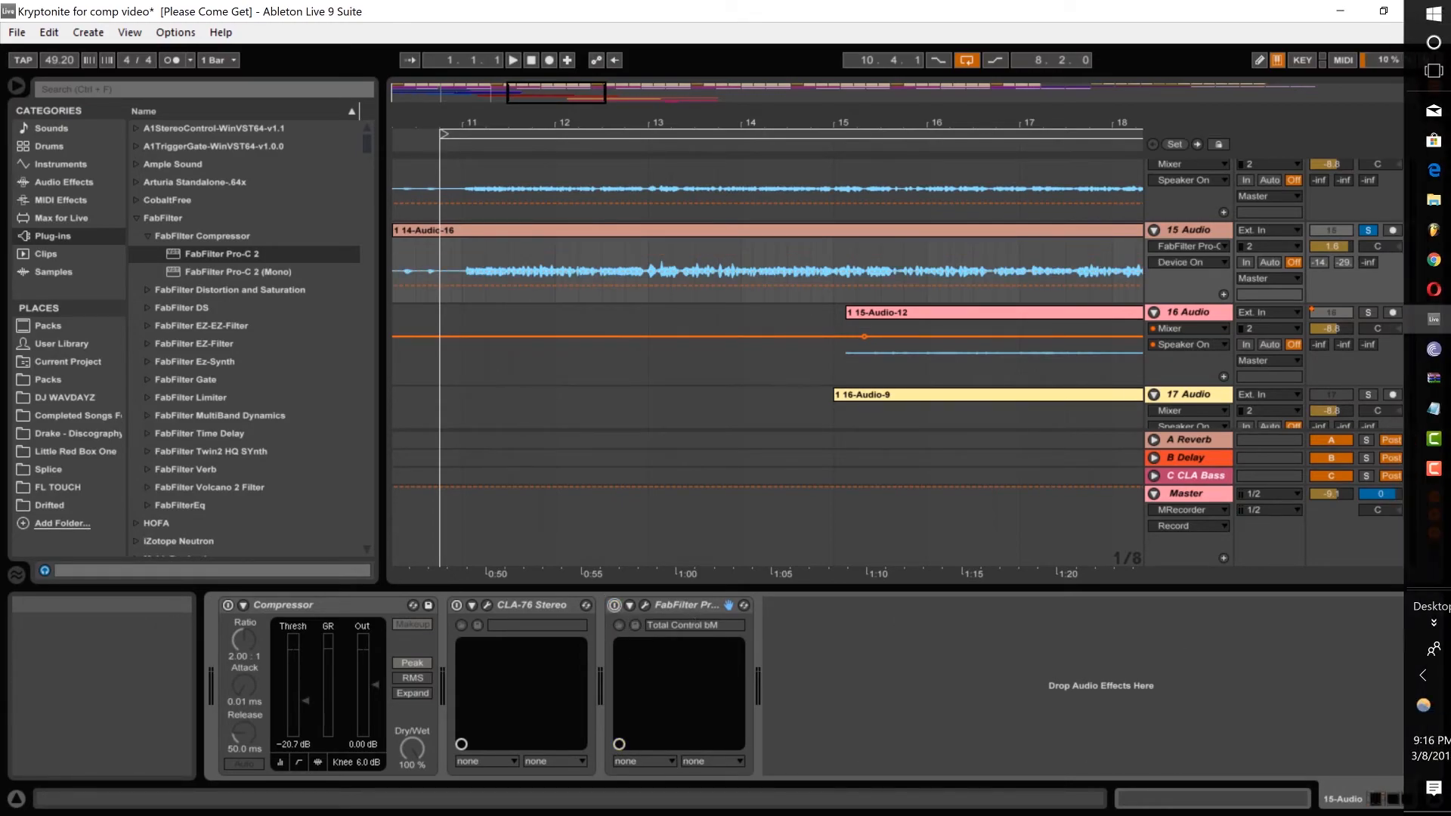
click(1442, 448)
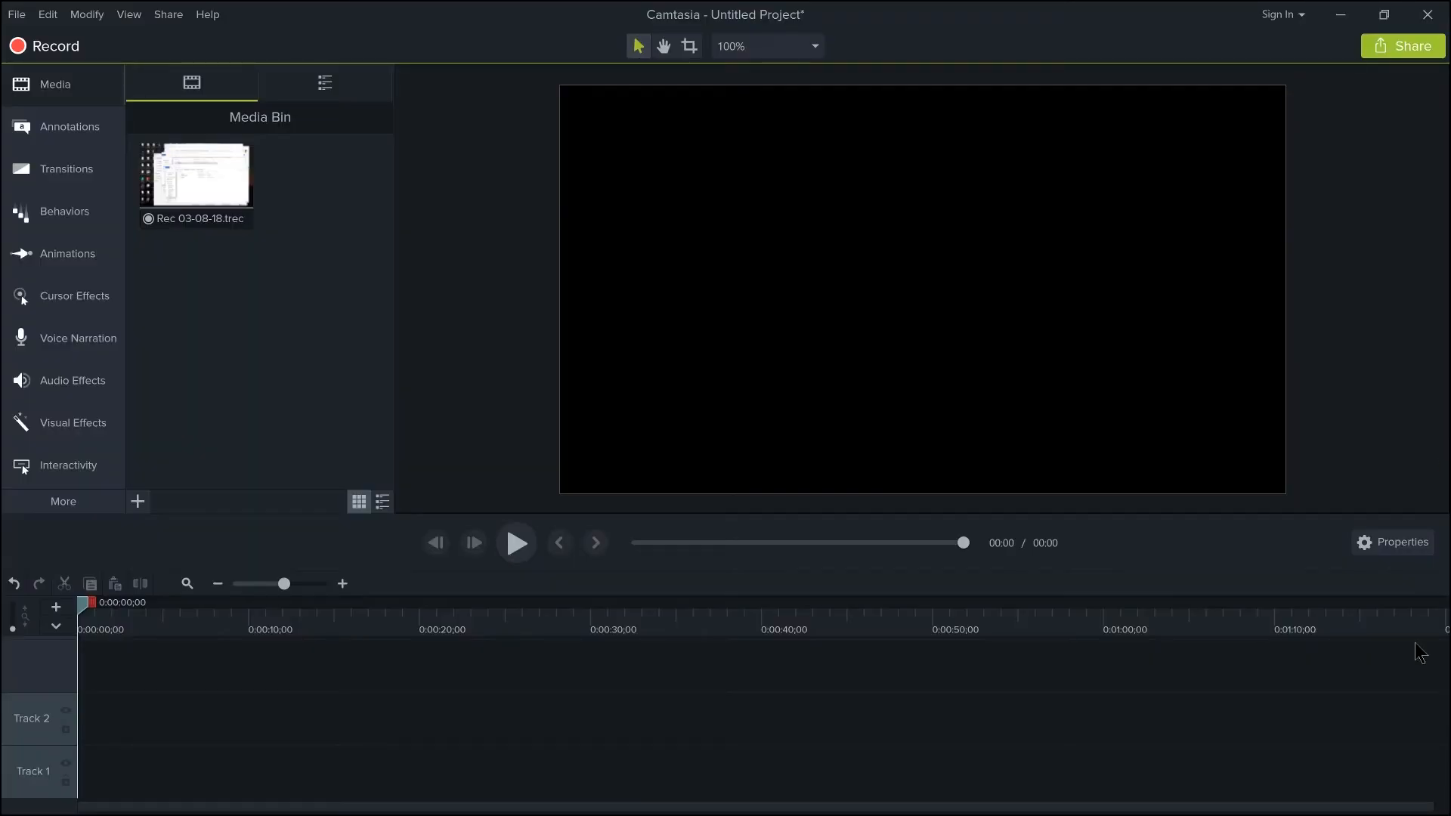
click(1428, 14)
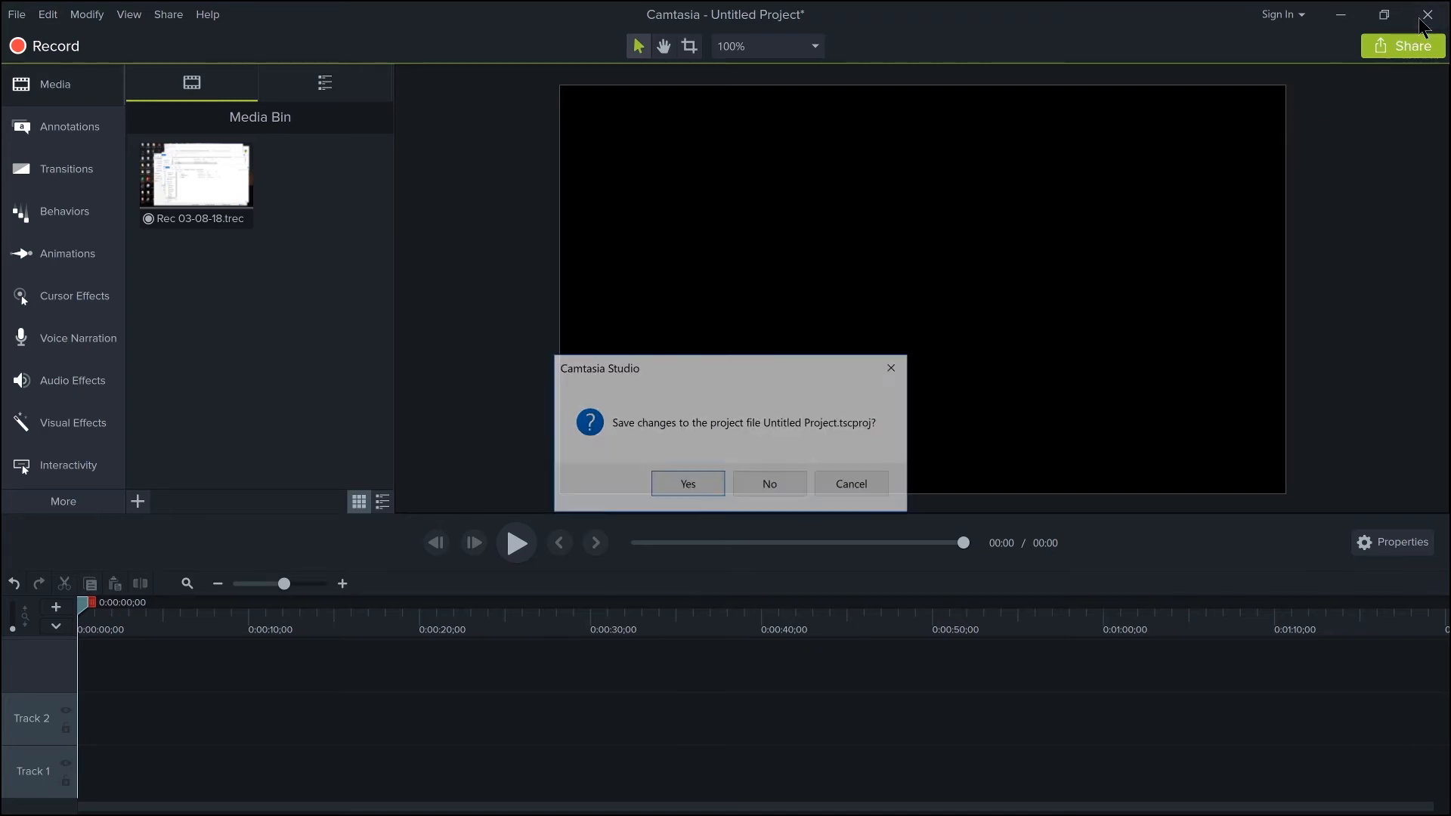
click(852, 488)
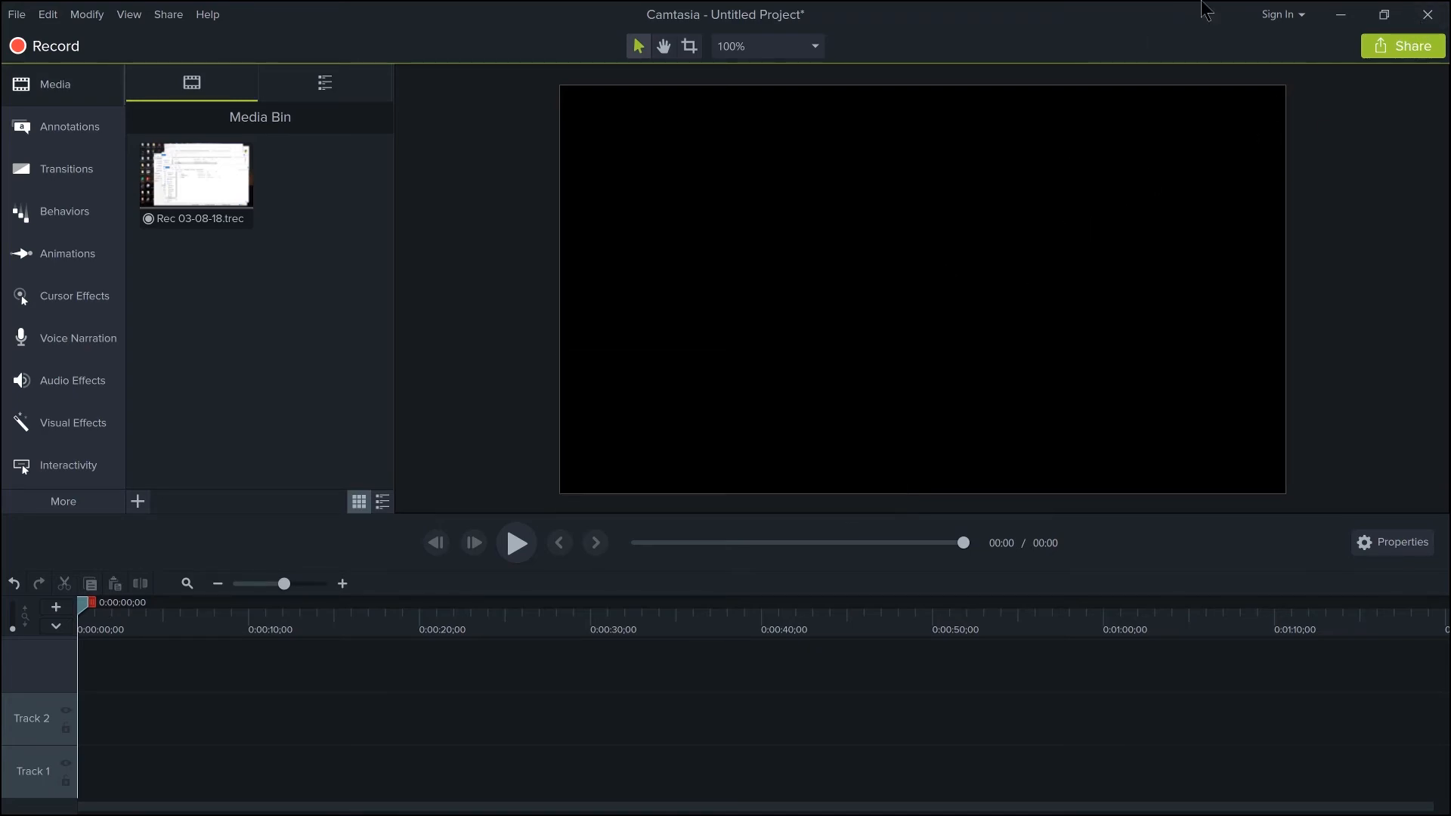
click(1340, 14)
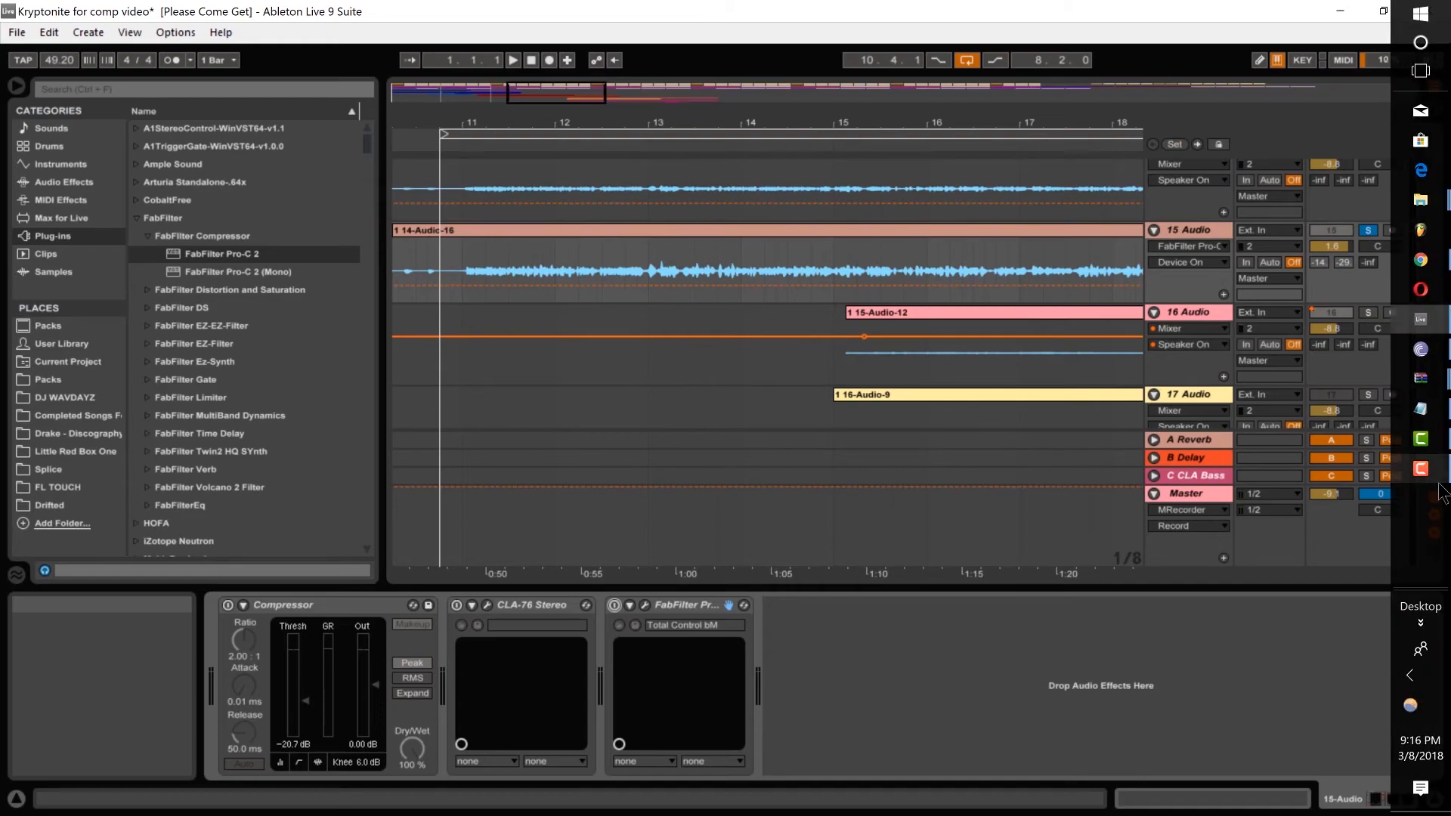
Switch to the Camtasia recorder and bring up its recording controls.
mouse_move(1434, 480)
key(F11)
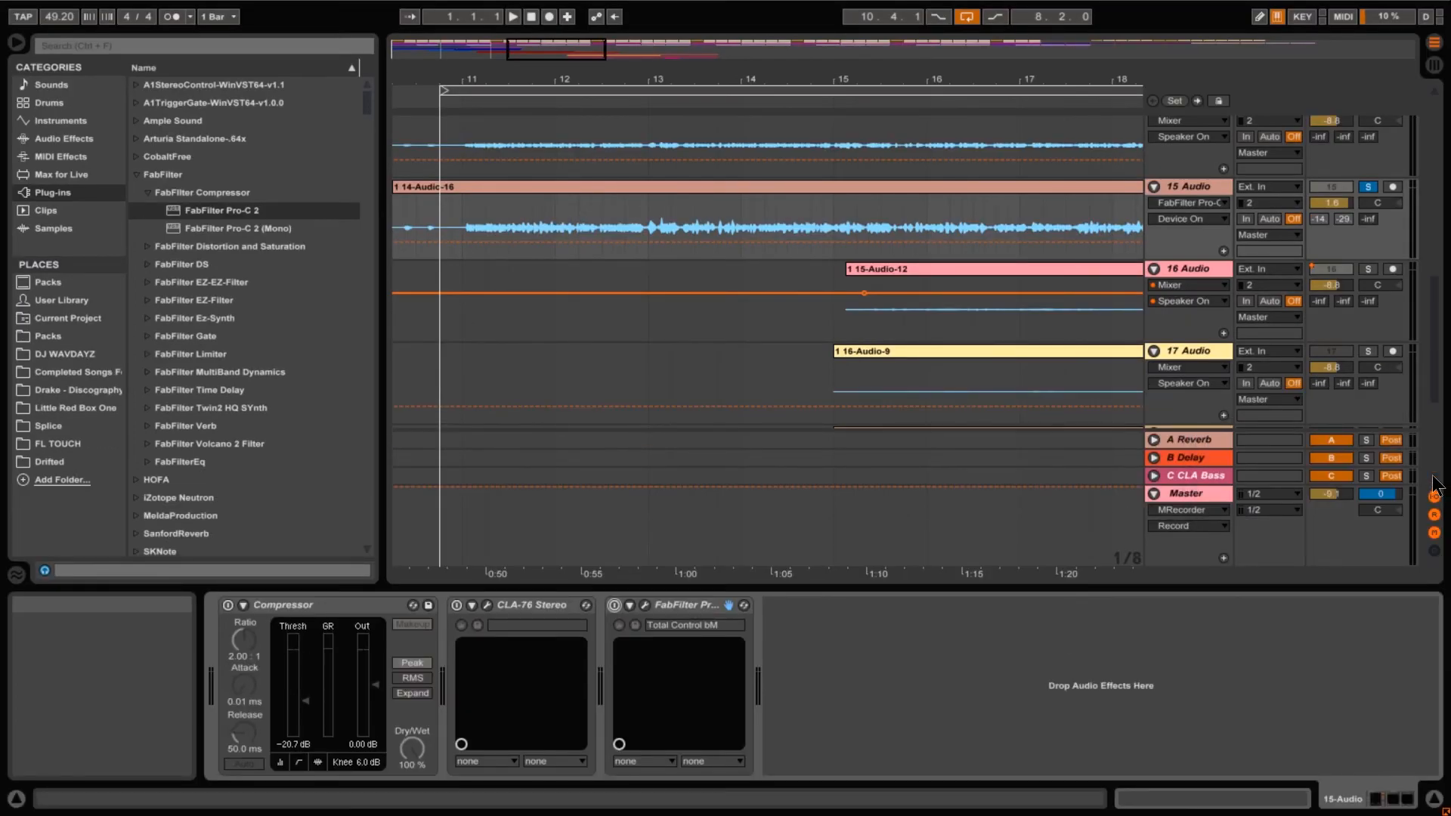
key(F11)
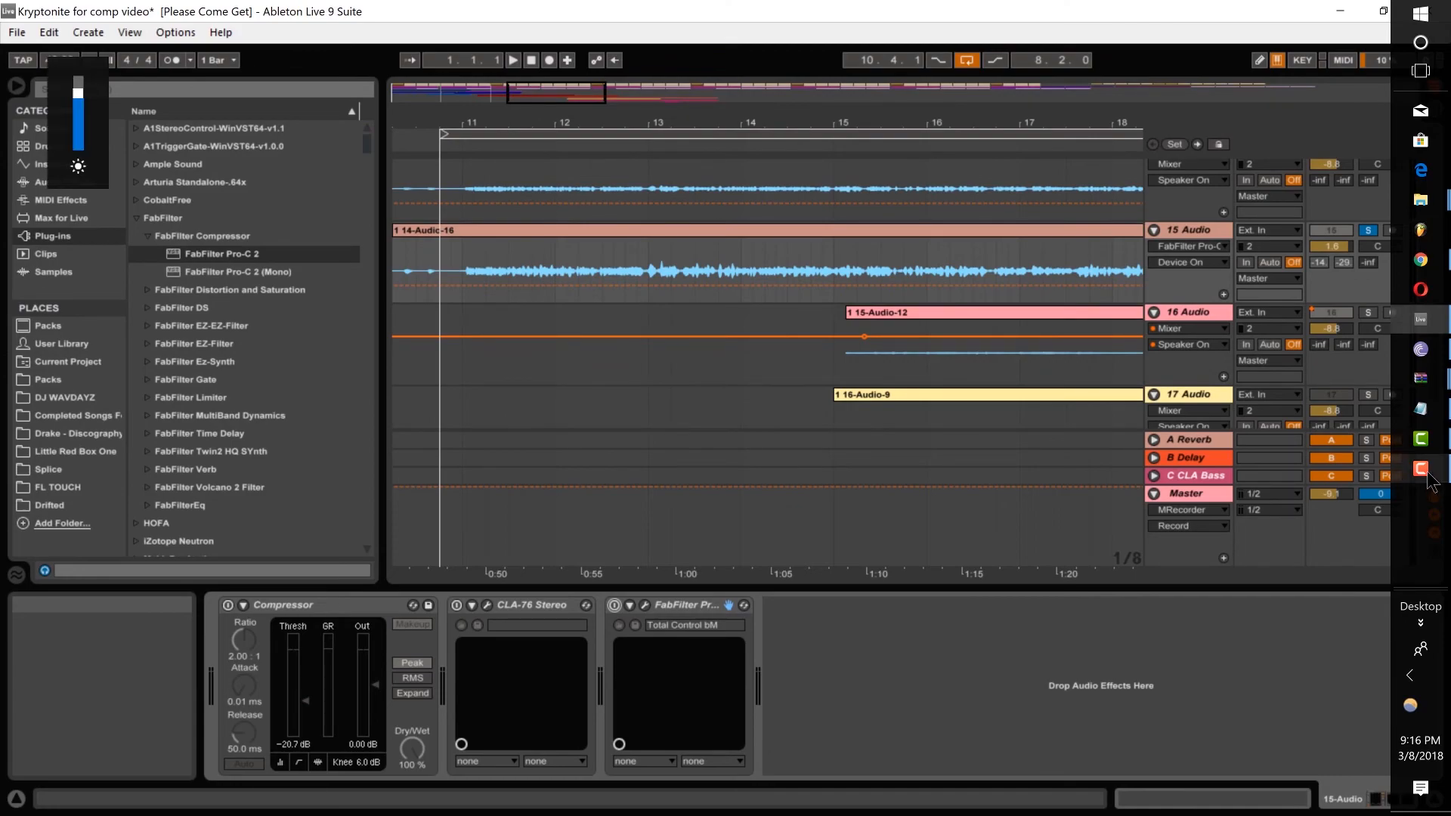
click(1428, 473)
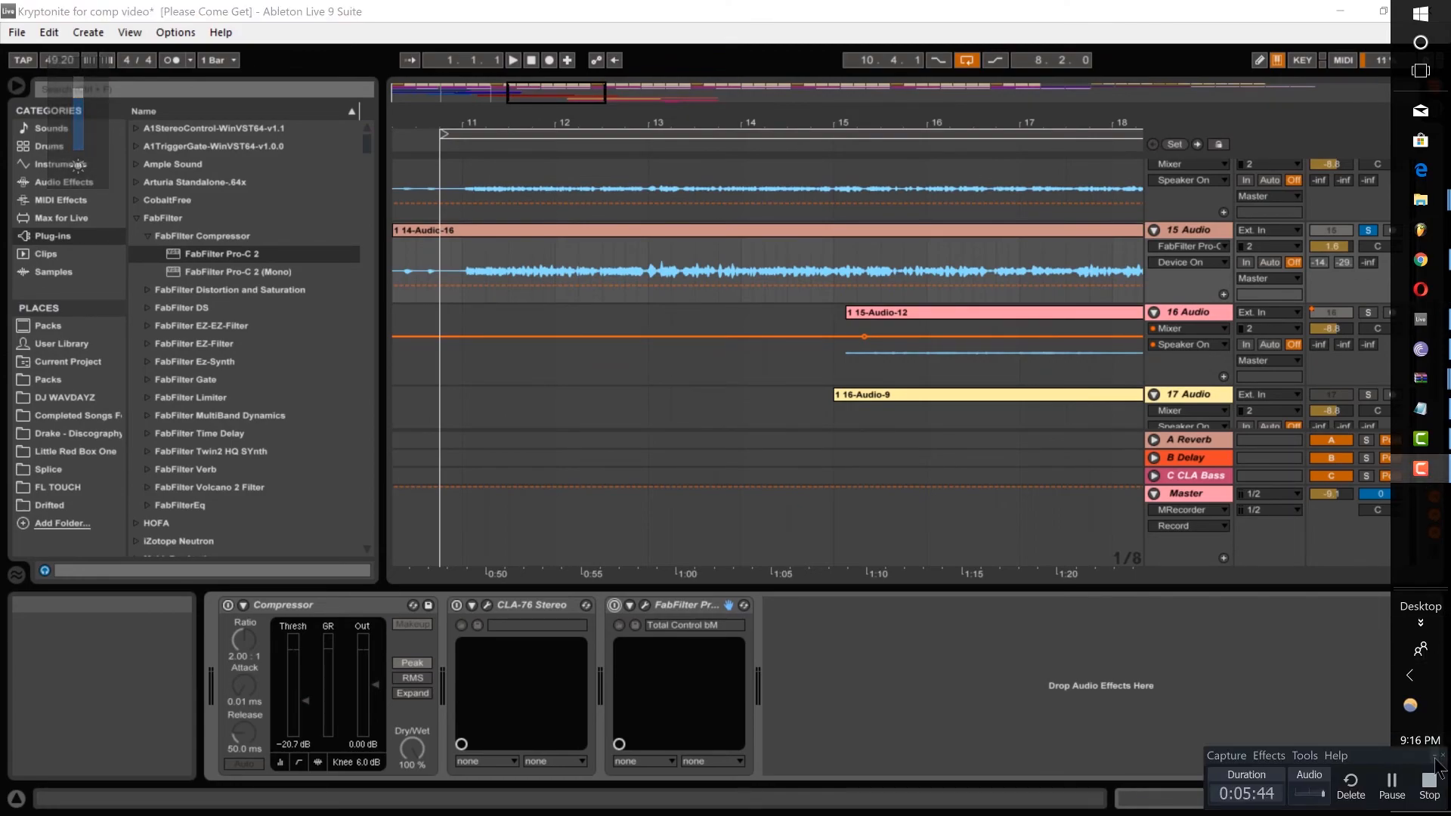